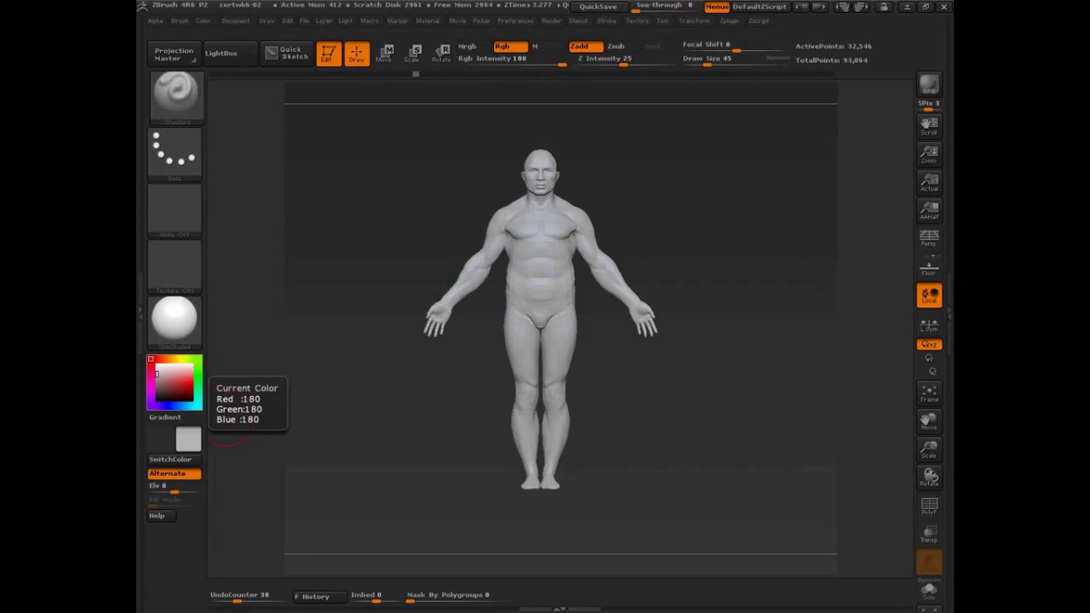
Mask the figure's right lower leg from the foot up to below the knee with a topological mask, accepting the undo history removal
mouse_move(730, 366)
left_mouse_down()
mouse_move(634, 368)
mouse_move(746, 367)
left_mouse_up()
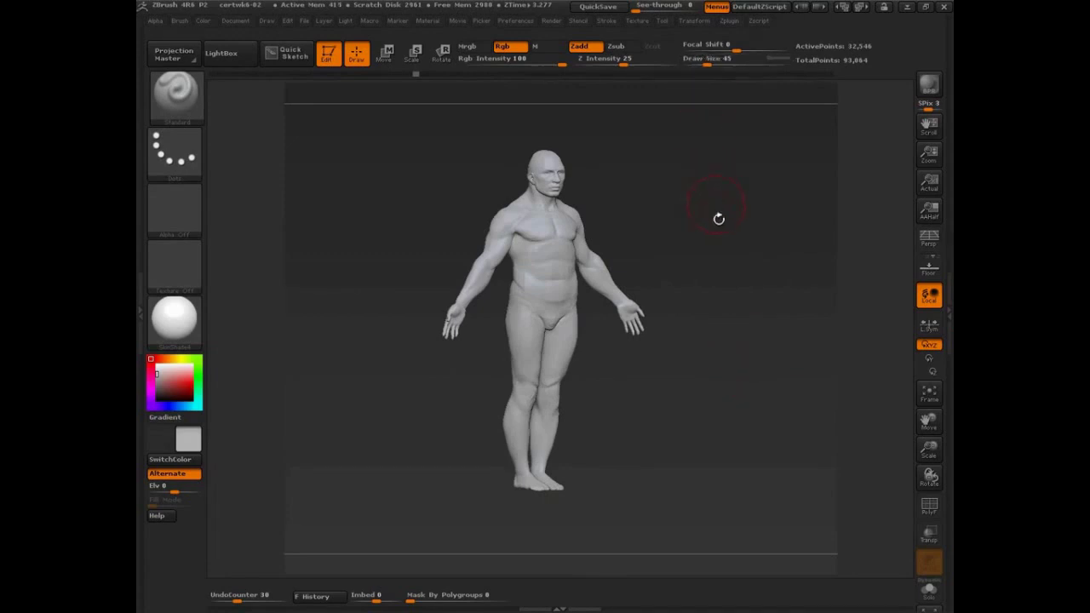
left_click_drag(702, 296, 715, 439)
left_click_drag(688, 351, 732, 321, "alt")
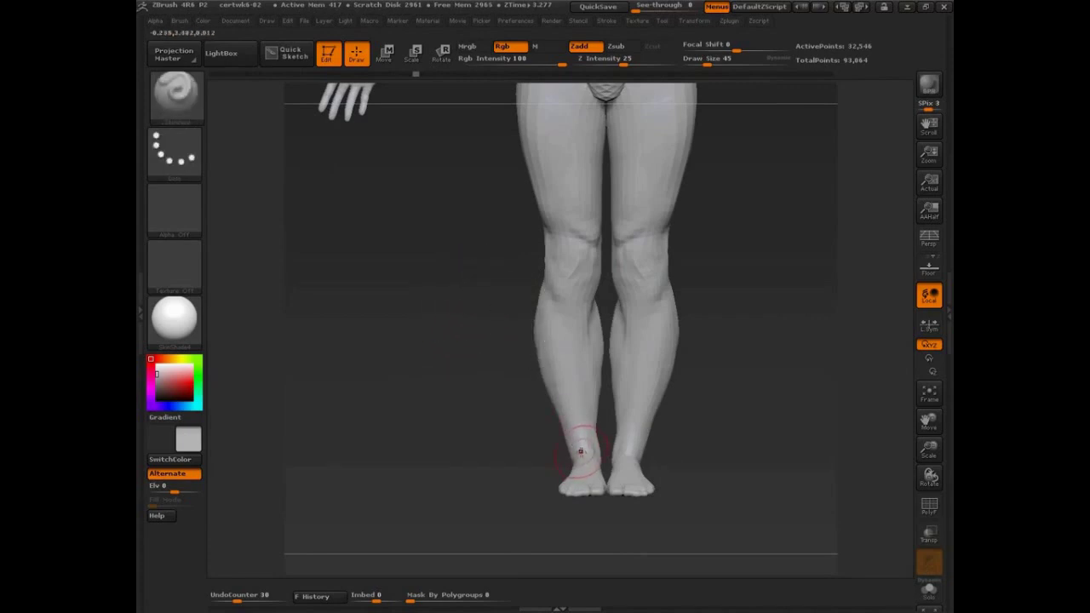
key("w")
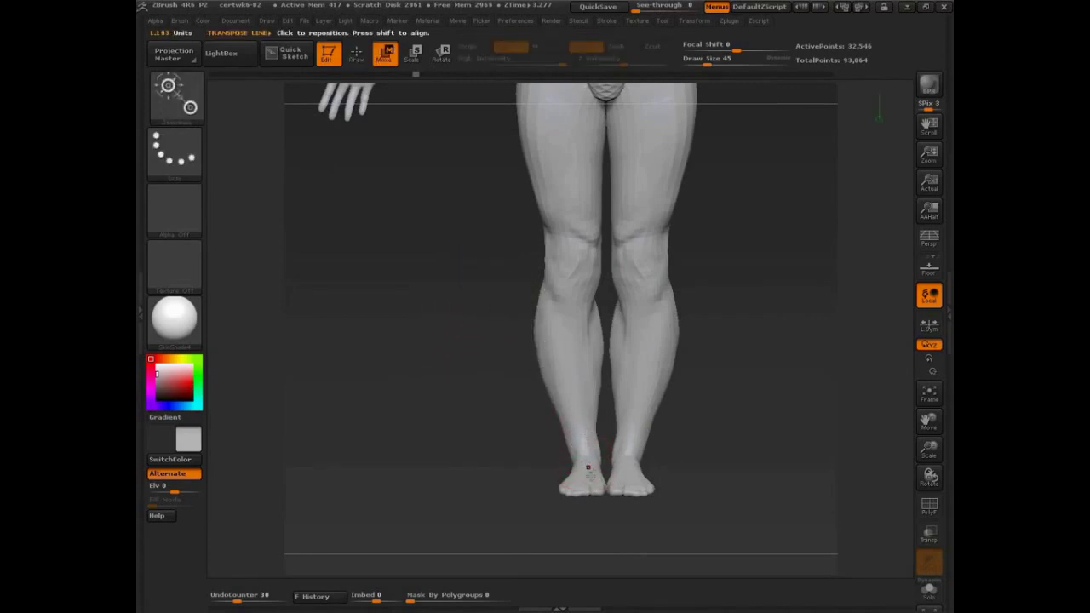
left_click_drag(588, 471, 581, 380, "ctrl")
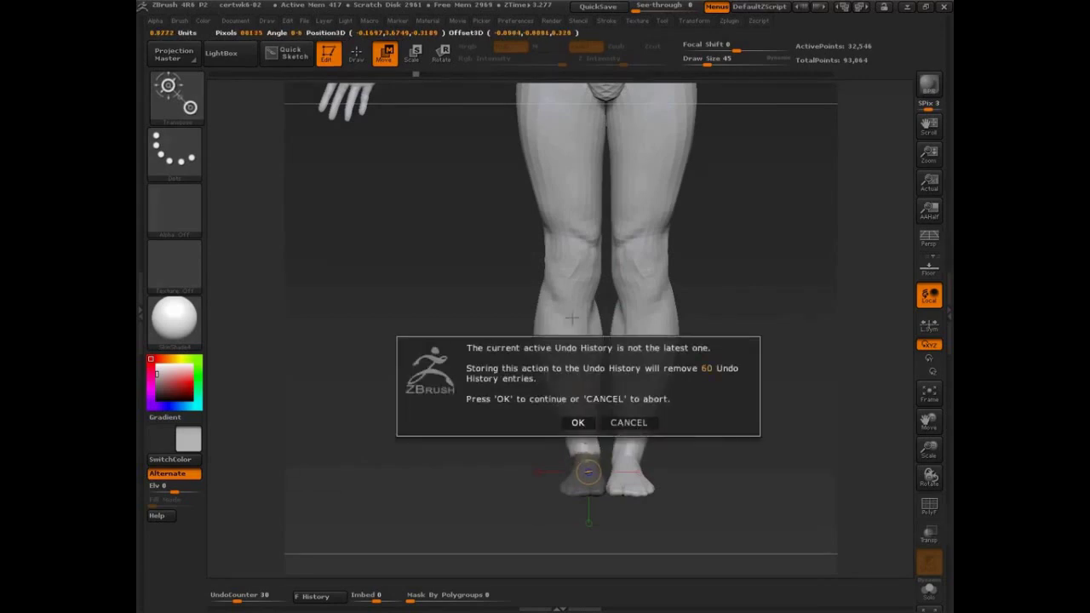
left_click(579, 422)
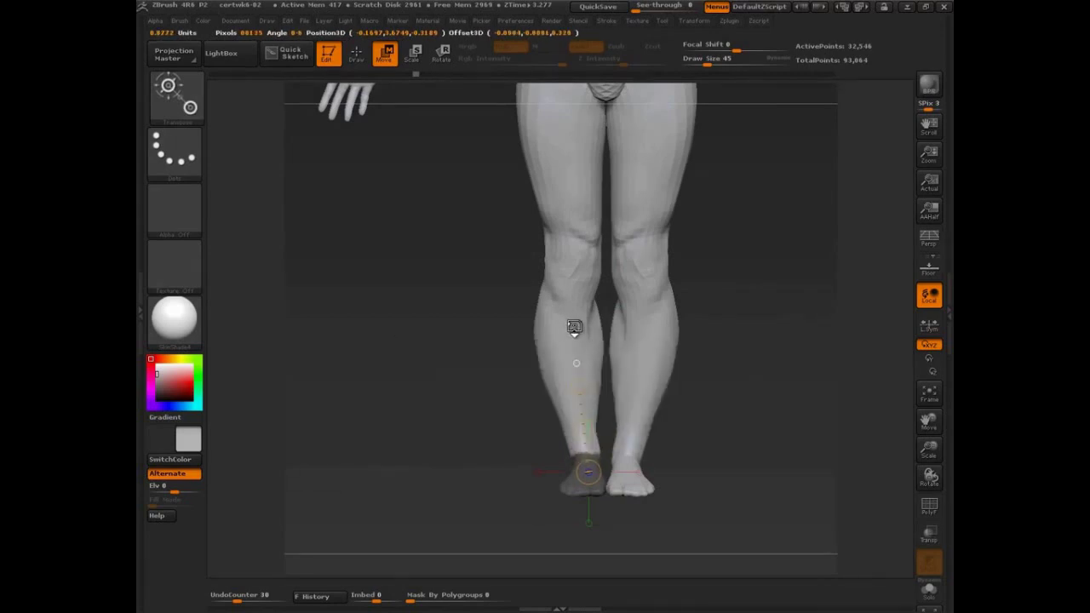
left_click_drag(574, 269, 571, 239, "ctrl")
left_click_drag(366, 354, 450, 404)
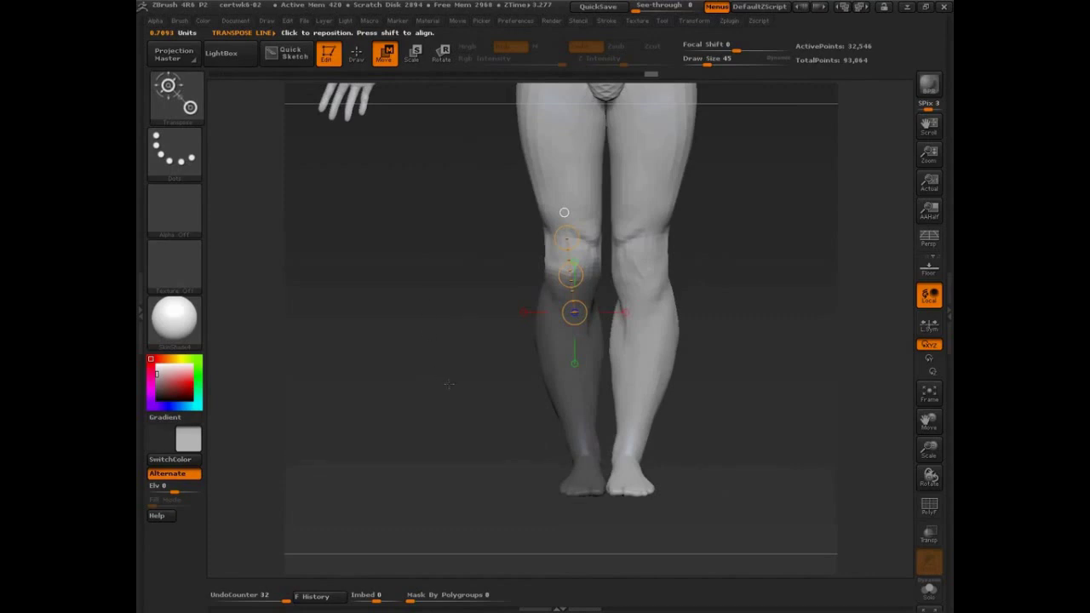
Extend the mask to mid-knee with a lasso and invert it, leaving only the figure's right lower leg unmasked
key("q")
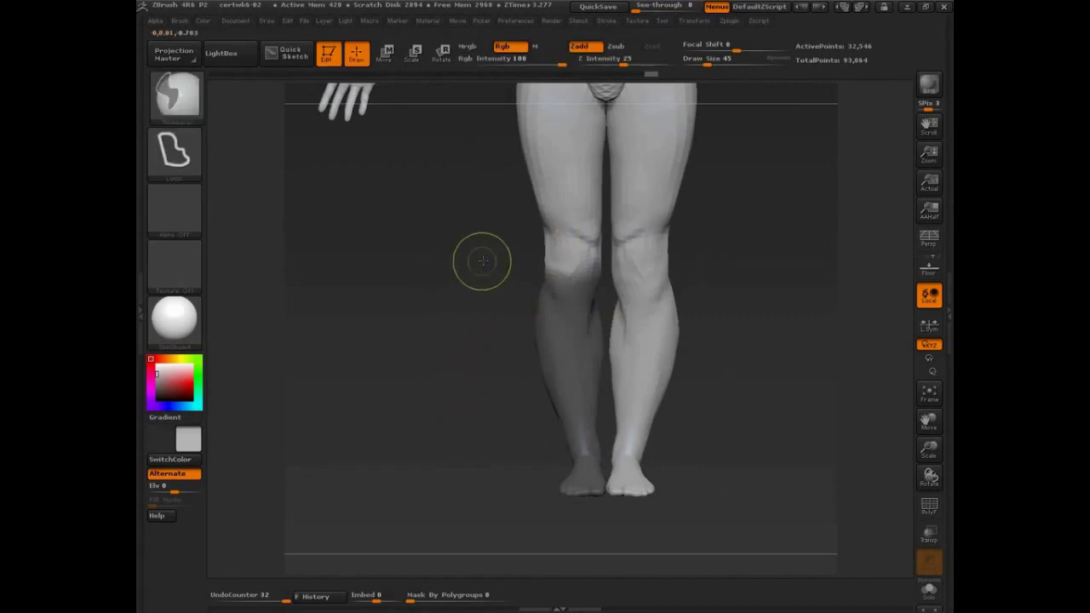
mouse_move(482, 259)
left_mouse_down("ctrl")
mouse_move(555, 312)
mouse_move(584, 272)
left_mouse_up("ctrl")
left_click_drag(463, 324, 427, 407)
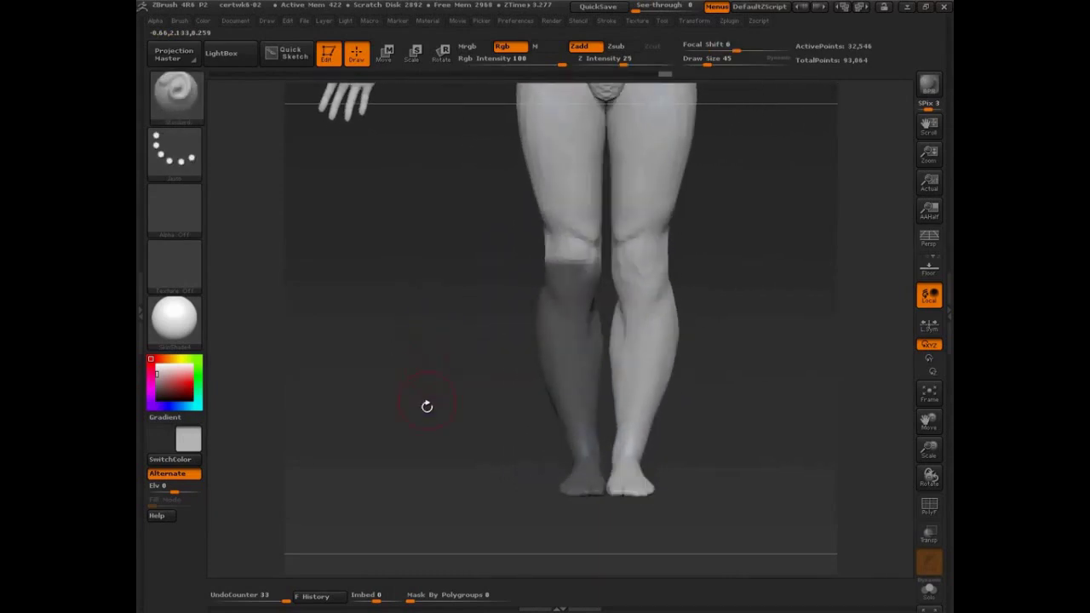
left_click_drag(727, 334, 700, 301)
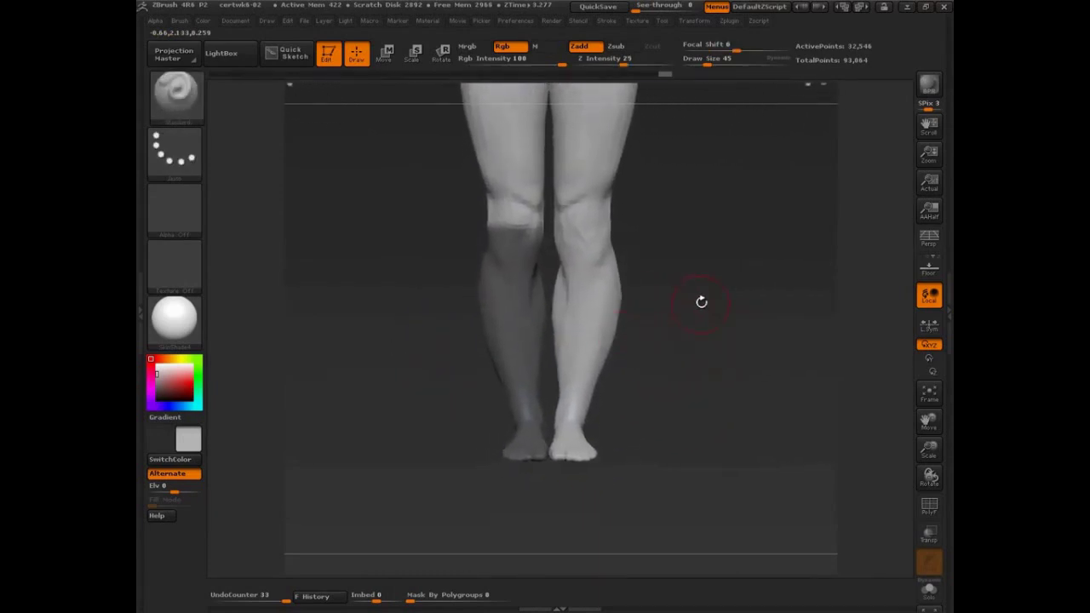
mouse_move(688, 360)
left_mouse_down()
mouse_move(653, 360)
mouse_move(716, 368)
left_mouse_up()
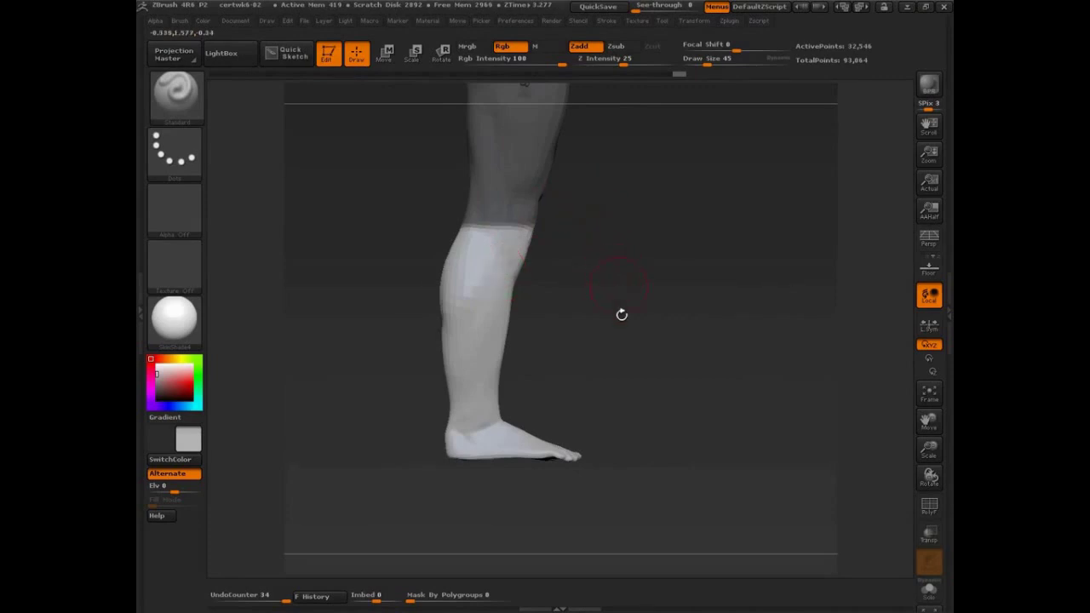
Try to rotate the unmasked lower leg about the knee with a transpose line, and undo the rotation
left_click_drag(622, 323, 537, 313, "alt")
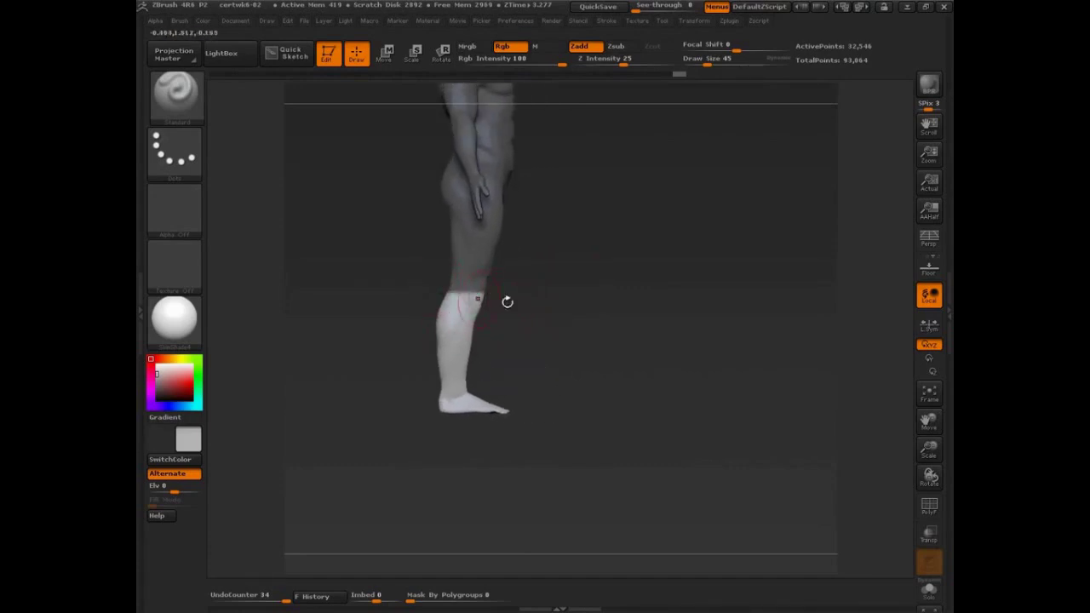
mouse_move(535, 307)
left_mouse_down("alt")
mouse_move(557, 324)
mouse_move(550, 370)
left_mouse_up("alt")
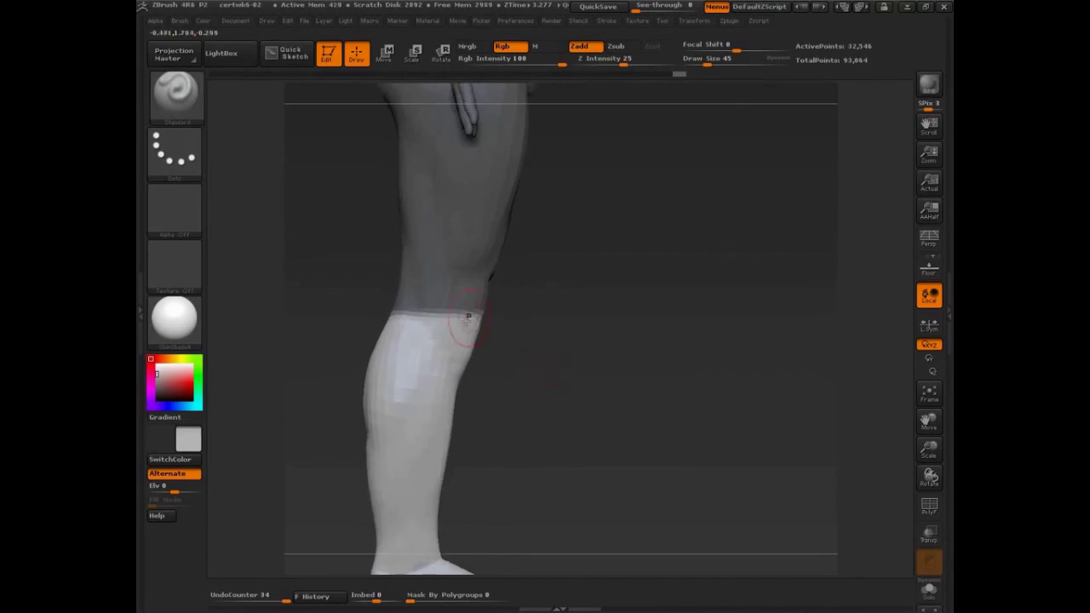
key("r")
mouse_move(481, 322)
left_mouse_down()
mouse_move(499, 282)
mouse_move(731, 229)
left_mouse_up()
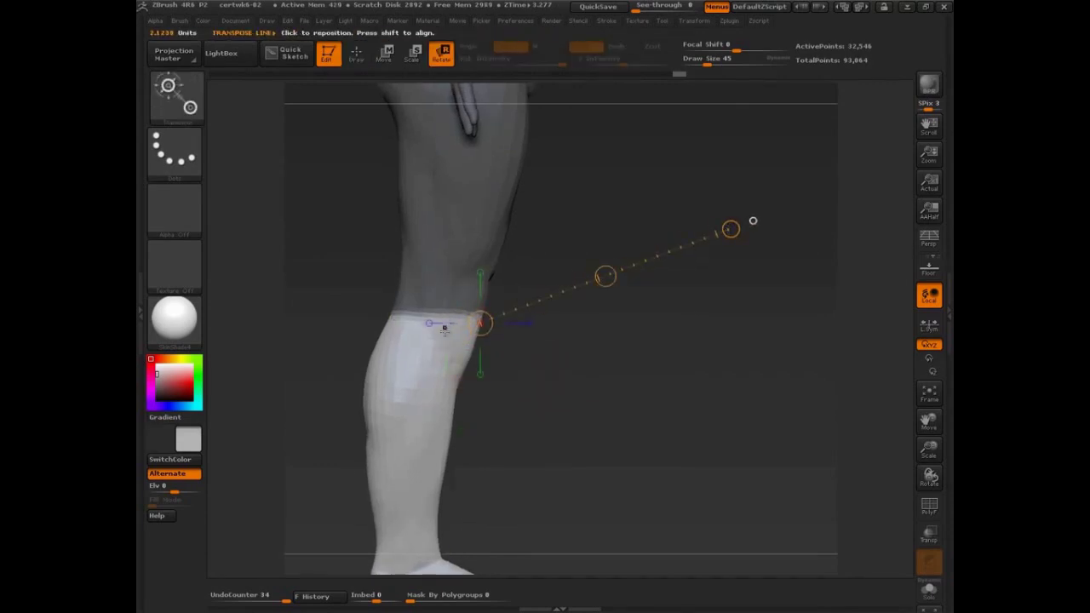
mouse_move(444, 331)
left_mouse_down()
mouse_move(682, 241)
mouse_move(878, 200)
mouse_move(822, 326)
mouse_move(701, 438)
mouse_move(729, 196)
mouse_move(722, 341)
mouse_move(720, 317)
mouse_move(717, 325)
mouse_move(774, 144)
mouse_move(747, 260)
mouse_move(764, 205)
mouse_move(767, 224)
left_mouse_up()
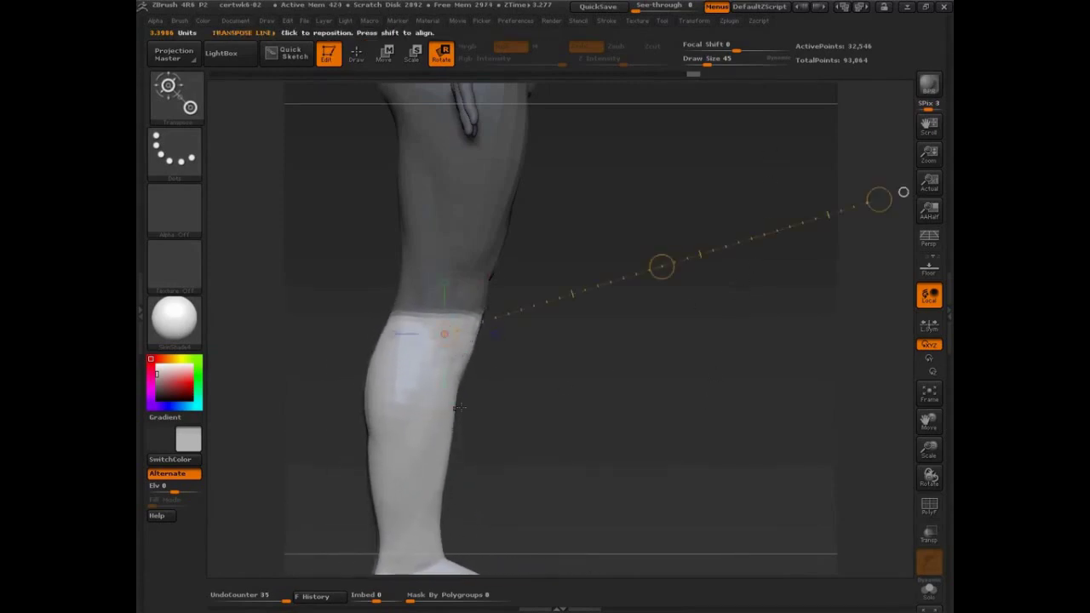
key("ctrl+z")
key("q")
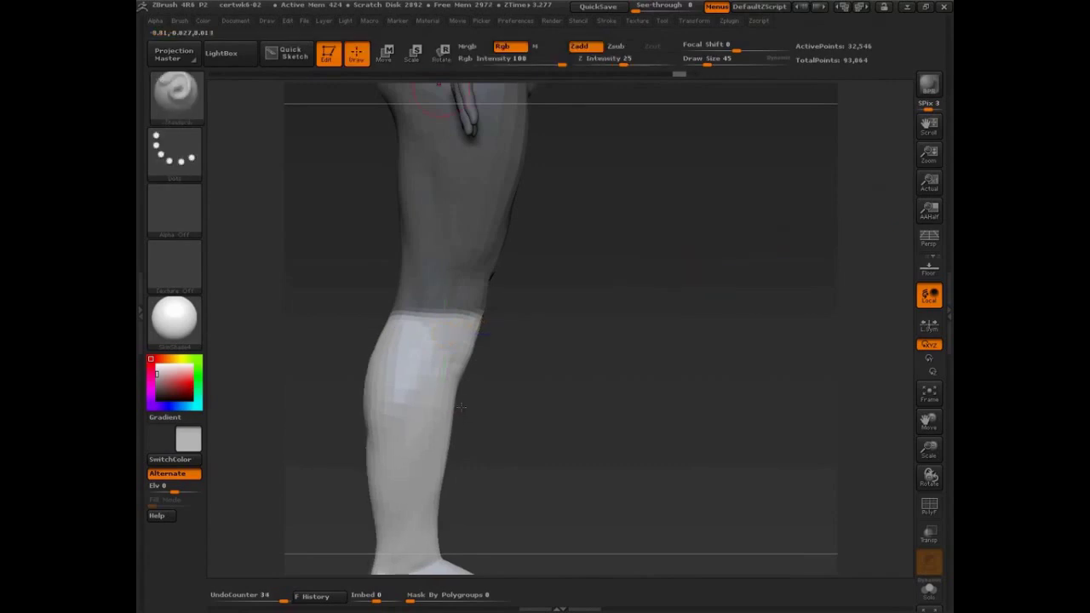
Soften the mask edge at the knee and bend the lower leg backward to about horizontal, nudging it slightly into place
key("ctrl+shift")
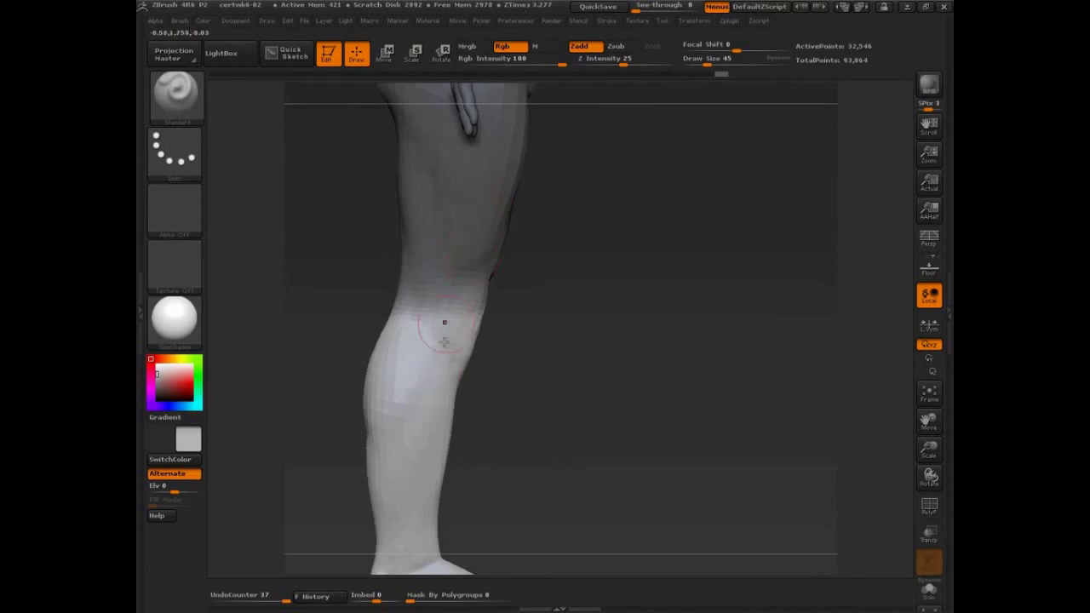
key("ctrl+shift")
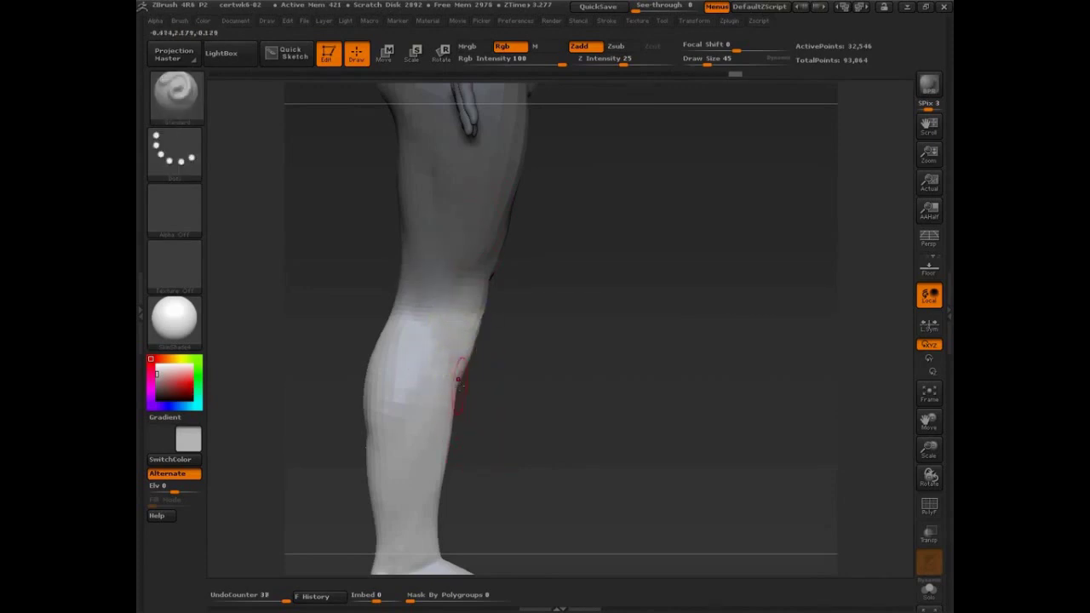
key("r")
mouse_move(443, 333)
left_mouse_down()
mouse_move(880, 198)
mouse_move(710, 236)
mouse_move(706, 284)
mouse_move(678, 346)
mouse_move(636, 379)
mouse_move(648, 352)
mouse_move(620, 400)
mouse_move(503, 435)
left_mouse_up()
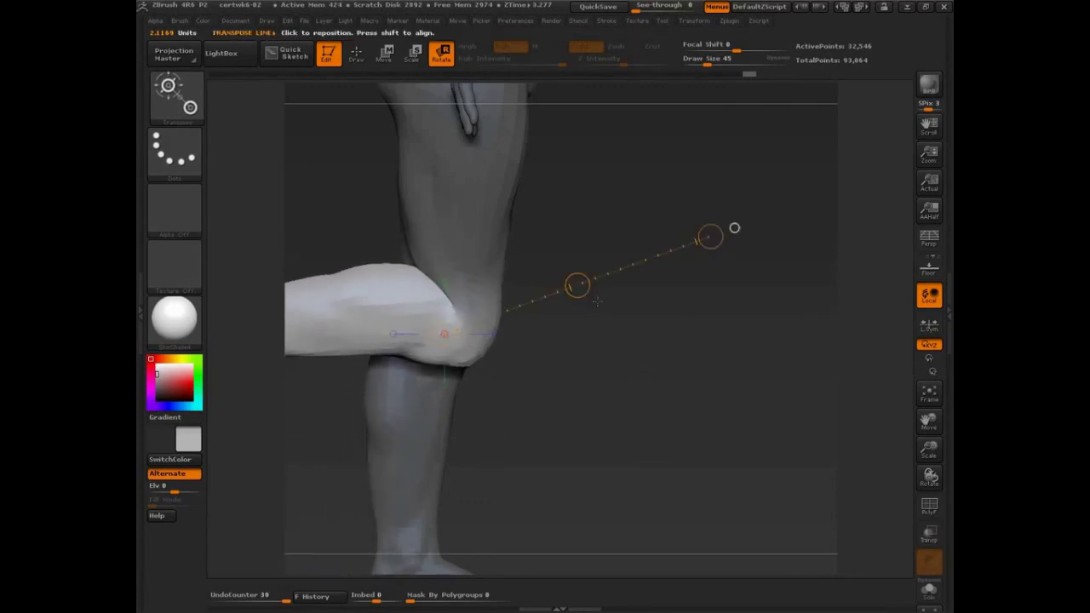
key("w")
left_click_drag(576, 285, 562, 282)
Draw a transpose line through the knee from the underside view and rotate the bent lower leg sideways slightly
left_click_drag(671, 370, 607, 362)
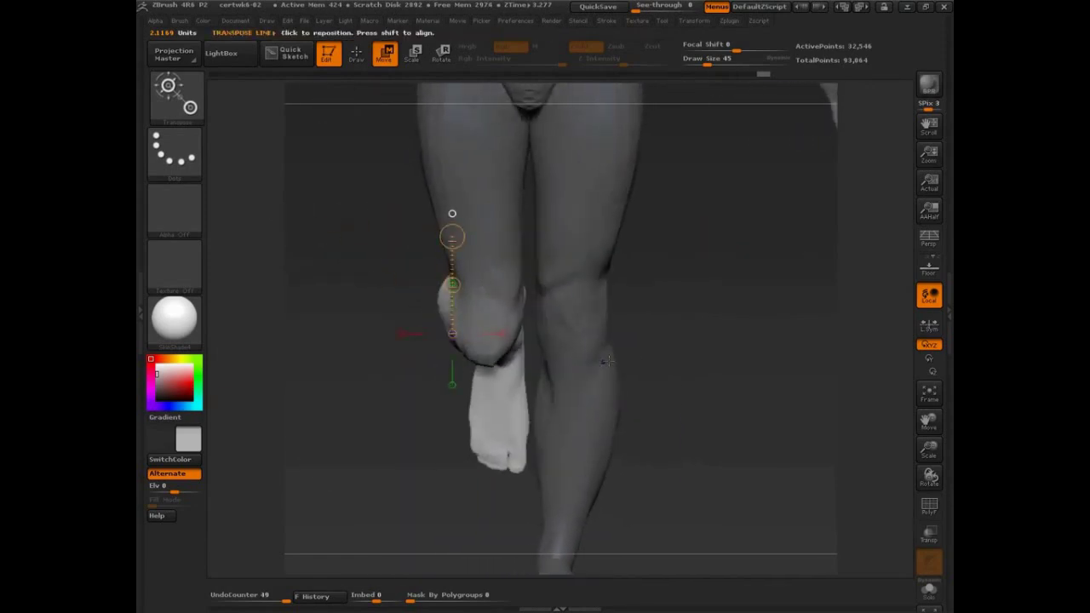
left_click_drag(689, 337, 630, 363)
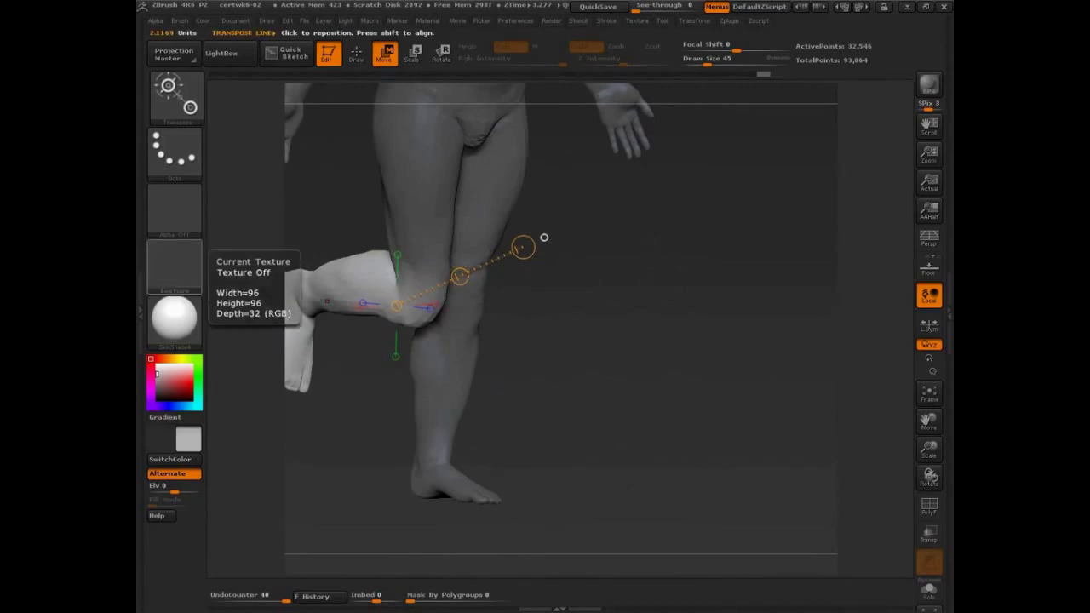
left_click_drag(628, 247, 601, 128)
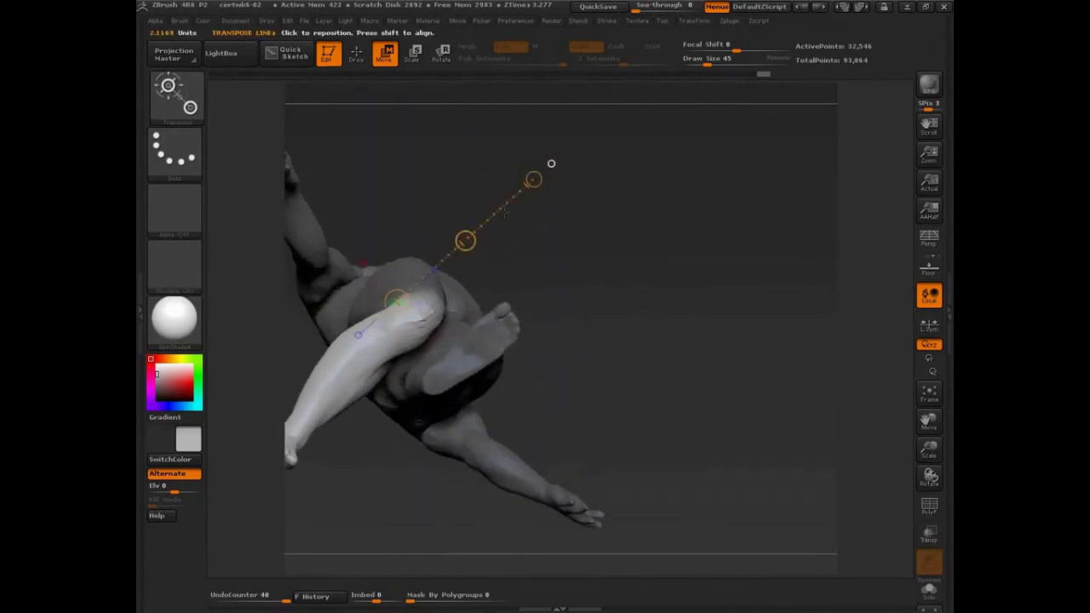
left_click_drag(419, 312, 642, 134)
left_click_drag(628, 226, 619, 268)
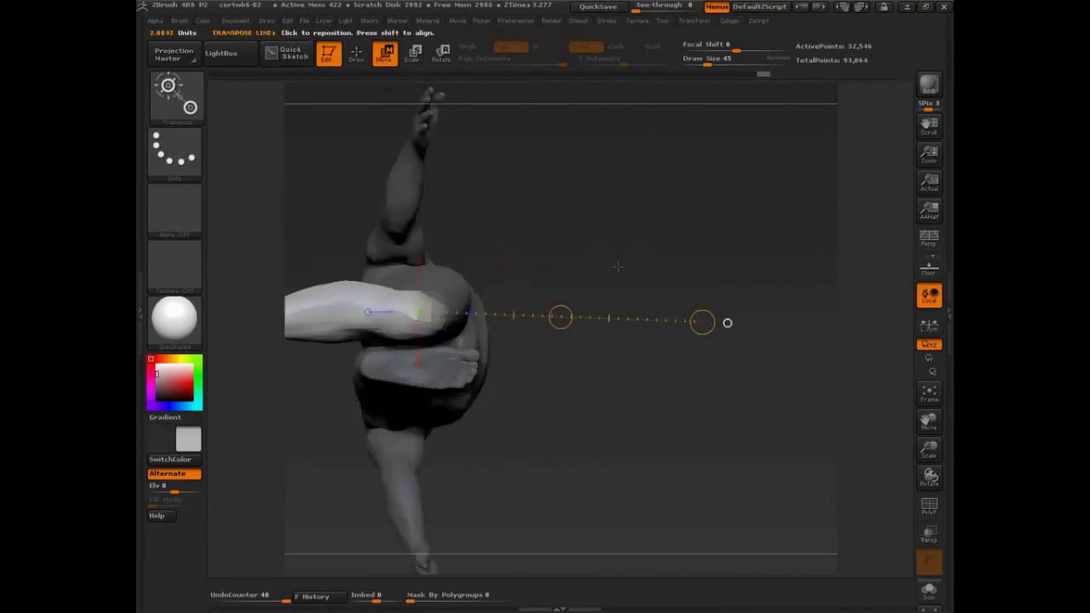
key("r")
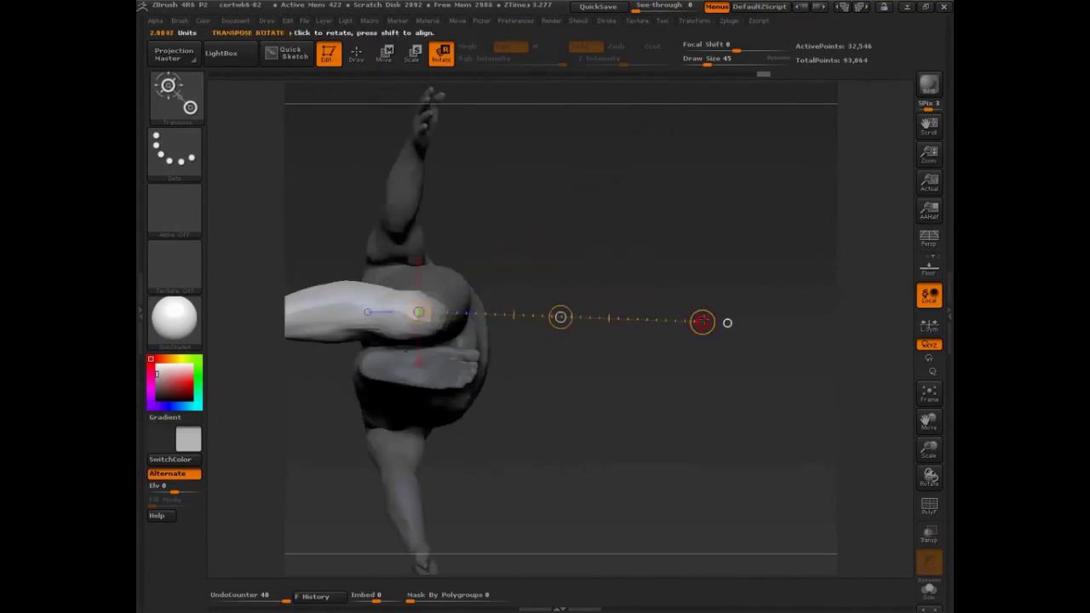
left_click_drag(725, 321, 630, 357)
Mask the bent leg's foot up to the ankle with a topological mask, leaving the rest of the body unmasked
left_click_drag(538, 382, 671, 377, "alt")
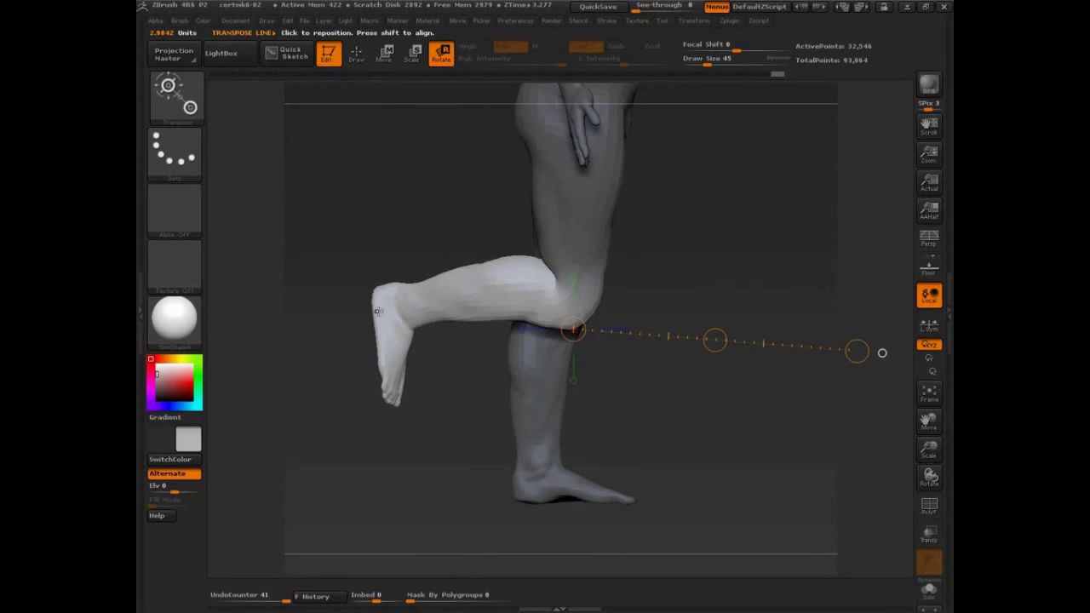
left_click_drag(377, 310, 454, 297, "ctrl")
left_click_drag(456, 362, 479, 394)
left_click_drag(633, 415, 664, 337, "alt")
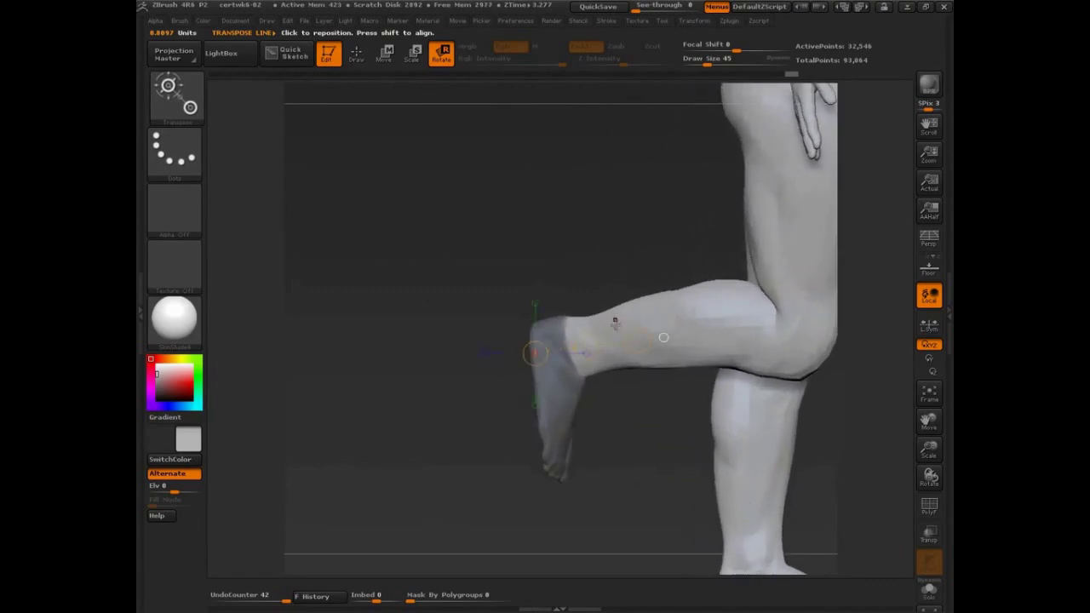
Blur the foot mask's edge at the ankle and invert the mask so only the foot is unmasked
key("q")
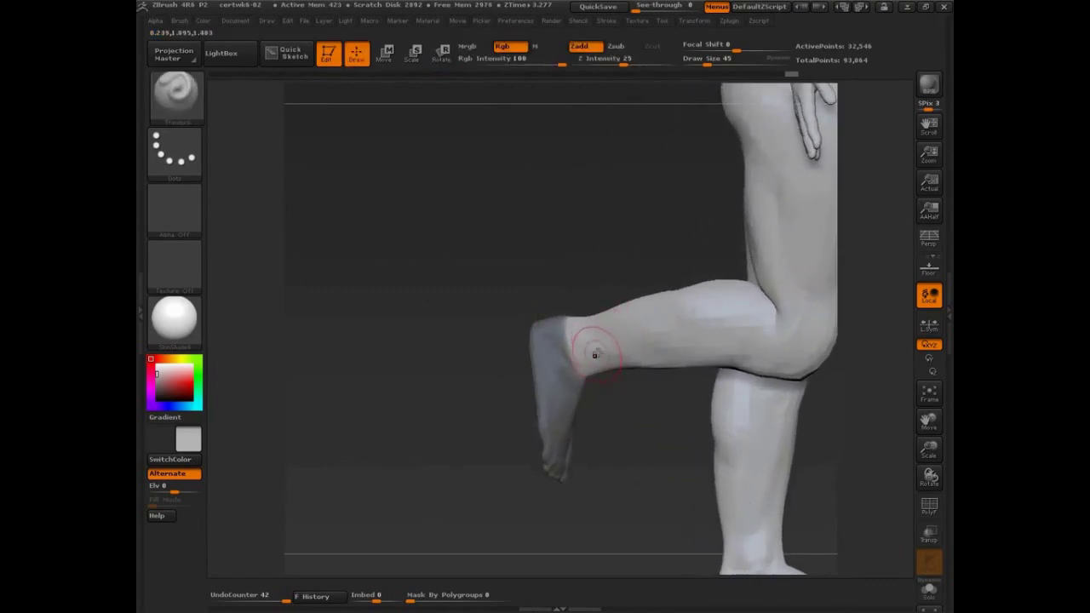
left_click(608, 334, "ctrl")
left_click(608, 338, "ctrl")
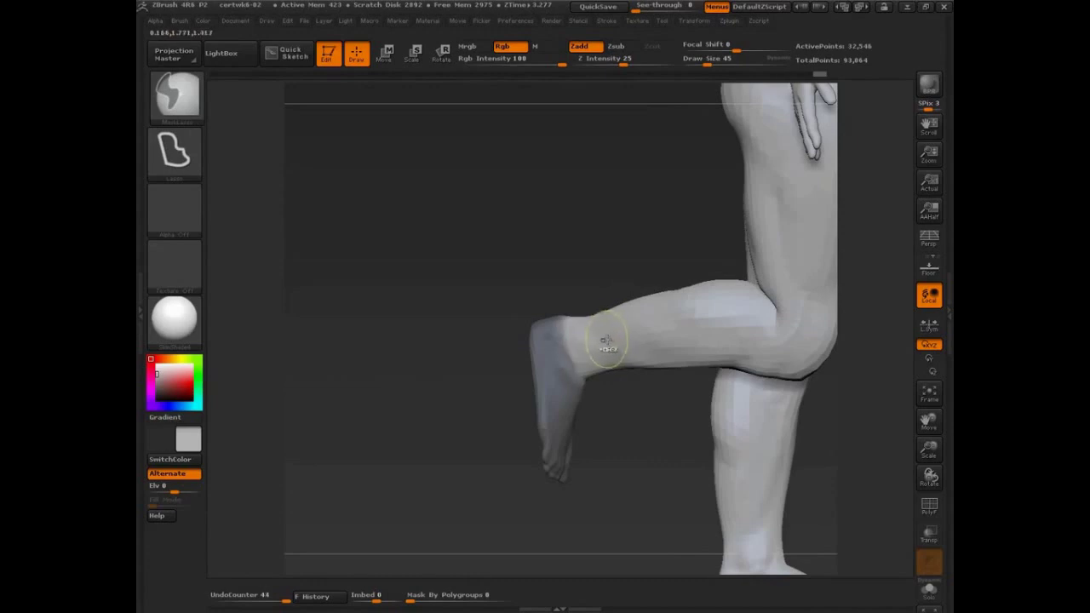
left_click(608, 344, "ctrl")
key("w")
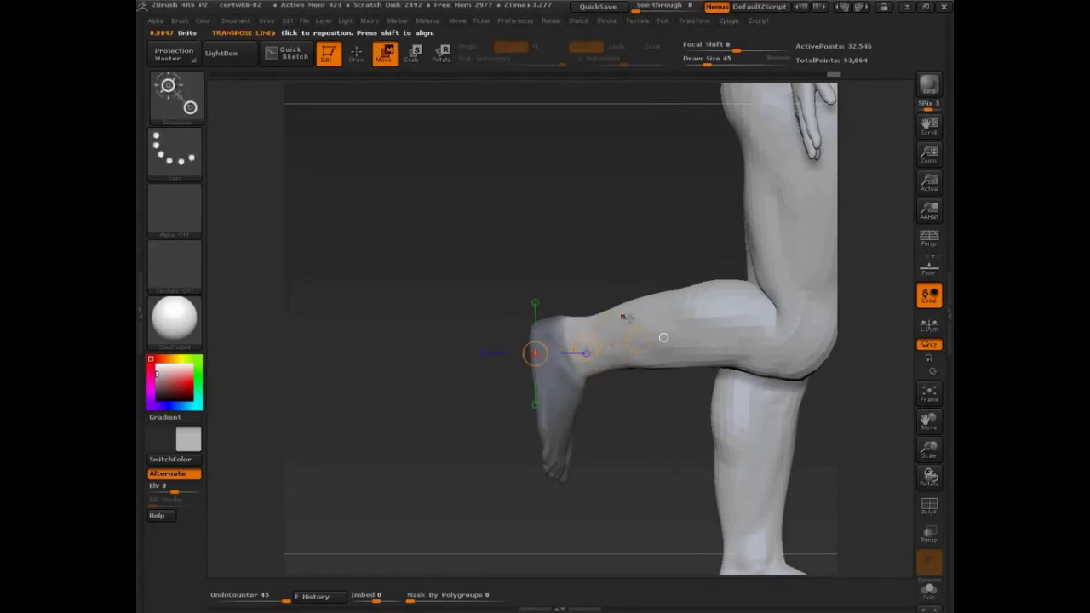
left_click(615, 323)
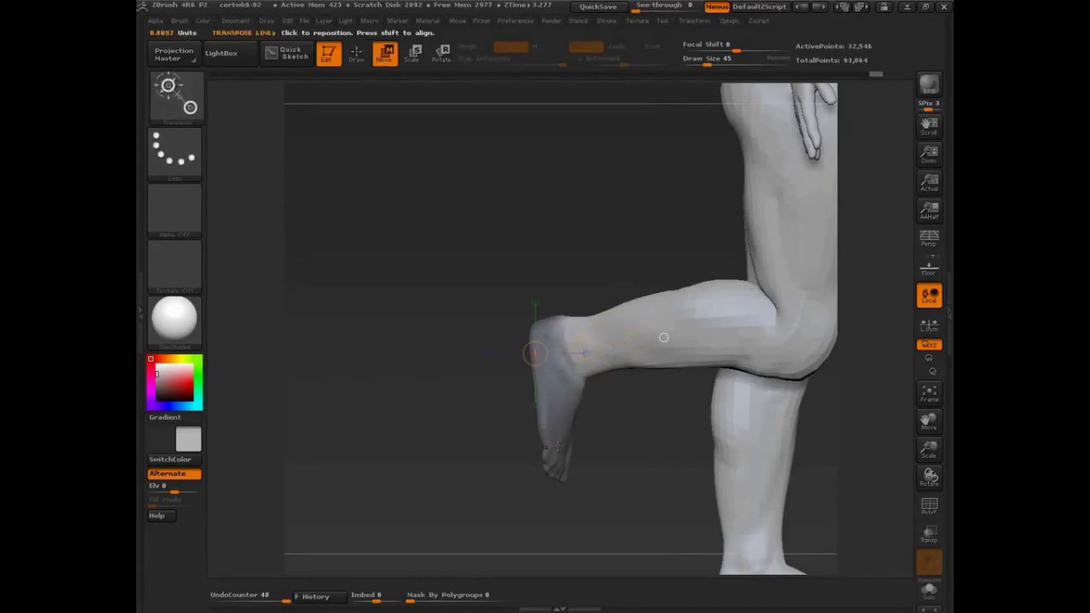
left_click(612, 458, "ctrl")
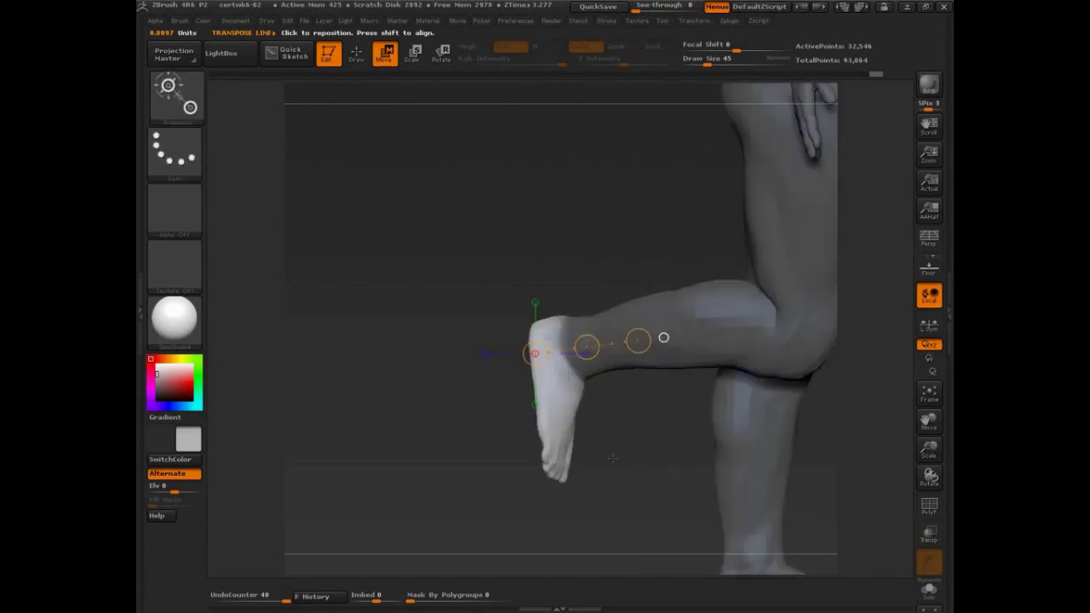
Try to rotate the foot about the ankle and shift it slightly with a transpose line, and undo both changes
left_click_drag(555, 361, 740, 238)
key("r")
key("w")
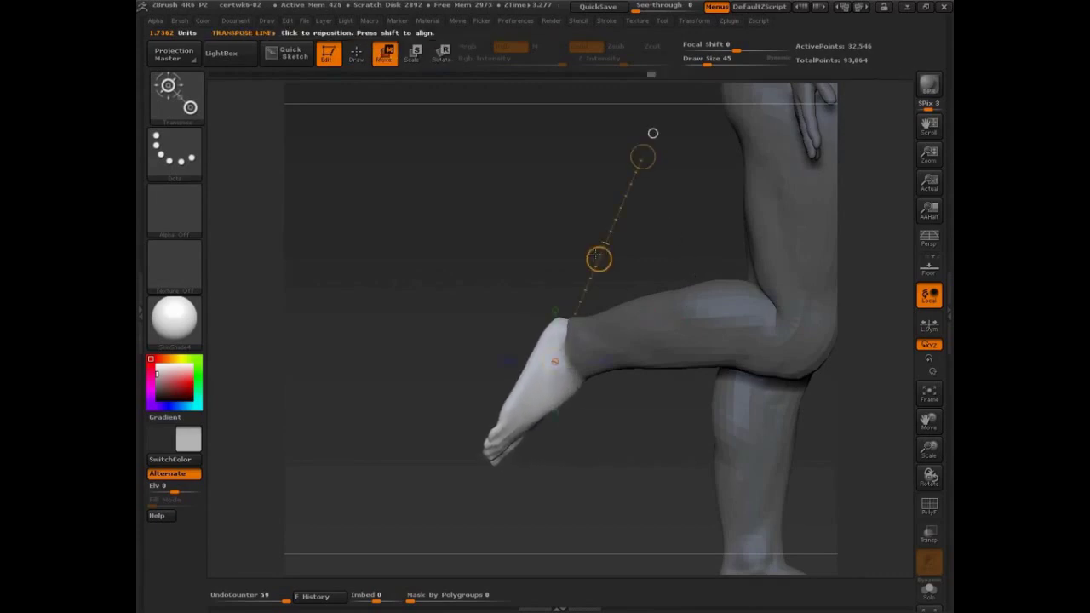
left_click_drag(598, 258, 588, 245)
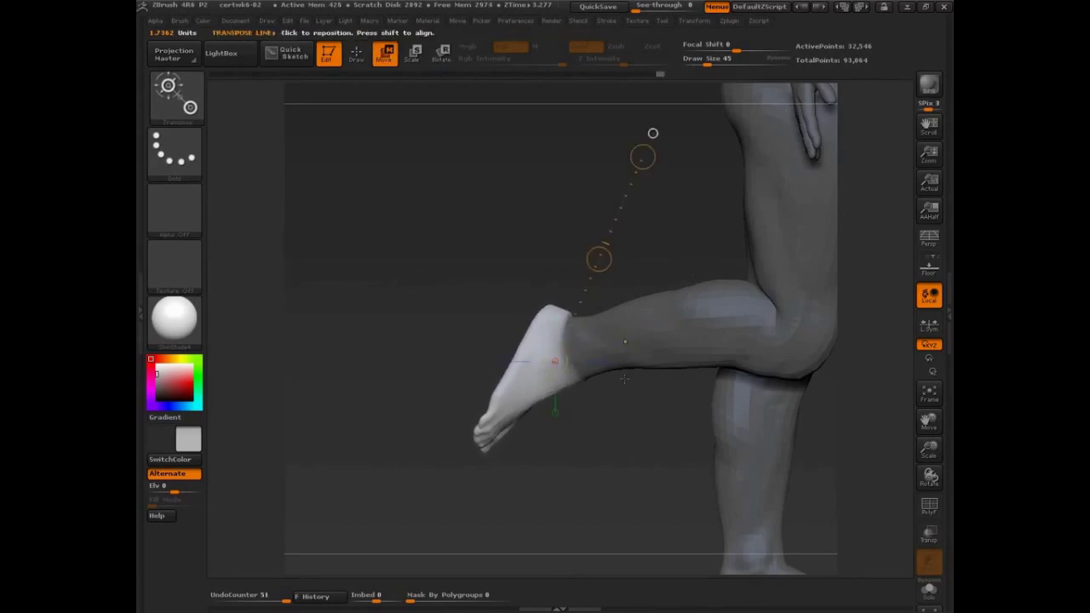
key("ctrl+z")
key("ctrl+z")
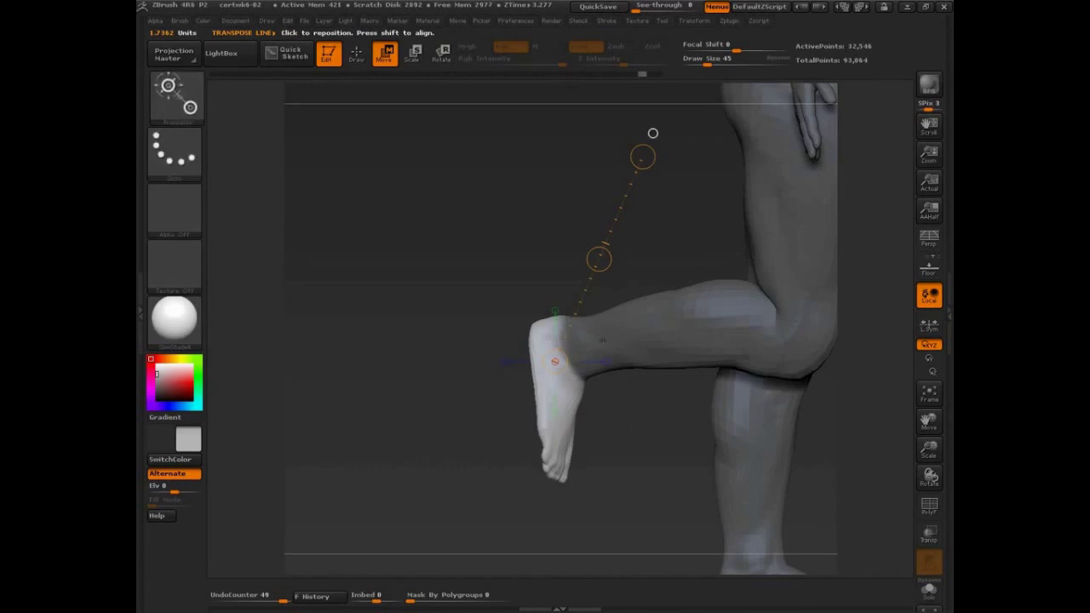
Remask the bent leg's foot with topological masks ending at the ankle and invert the mask so only the foot is unmasked
left_click_drag(621, 407, 599, 442, "alt")
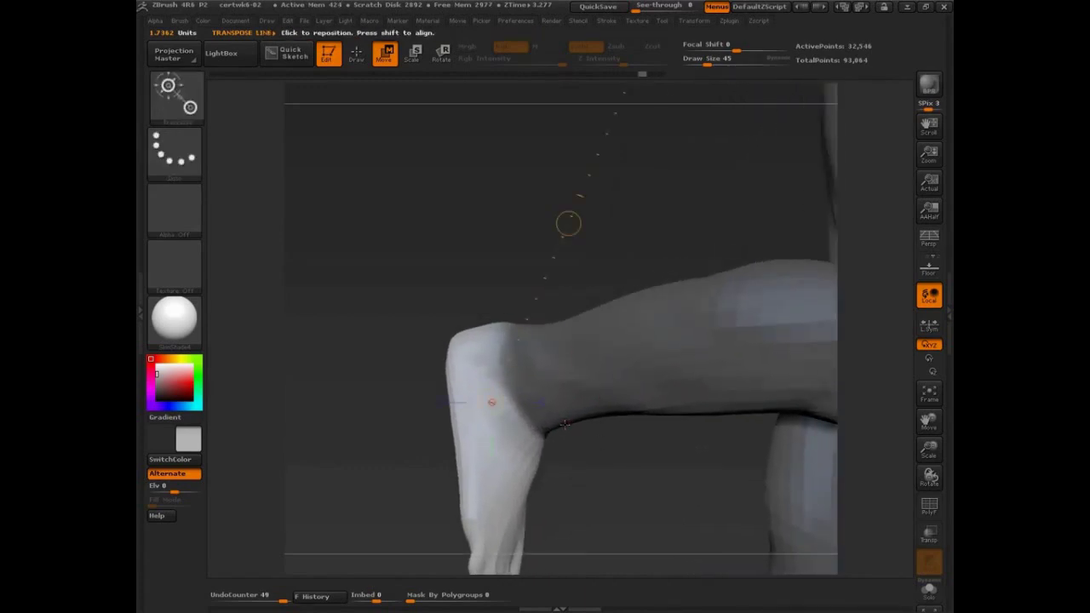
left_click(564, 421, "ctrl")
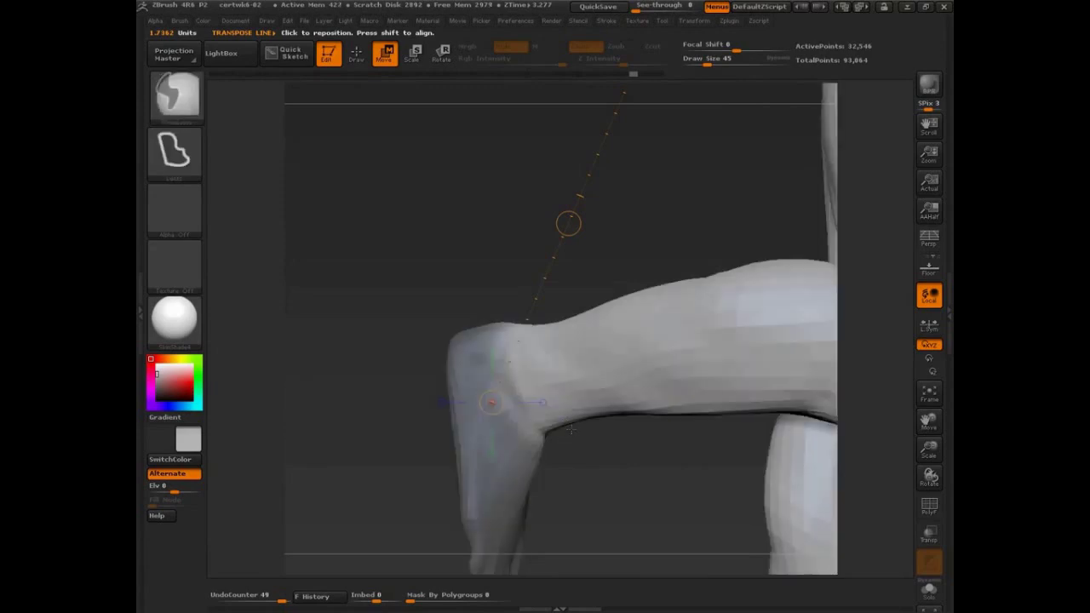
left_click_drag(536, 375, 587, 362, "ctrl")
left_click_drag(493, 397, 575, 386, "ctrl")
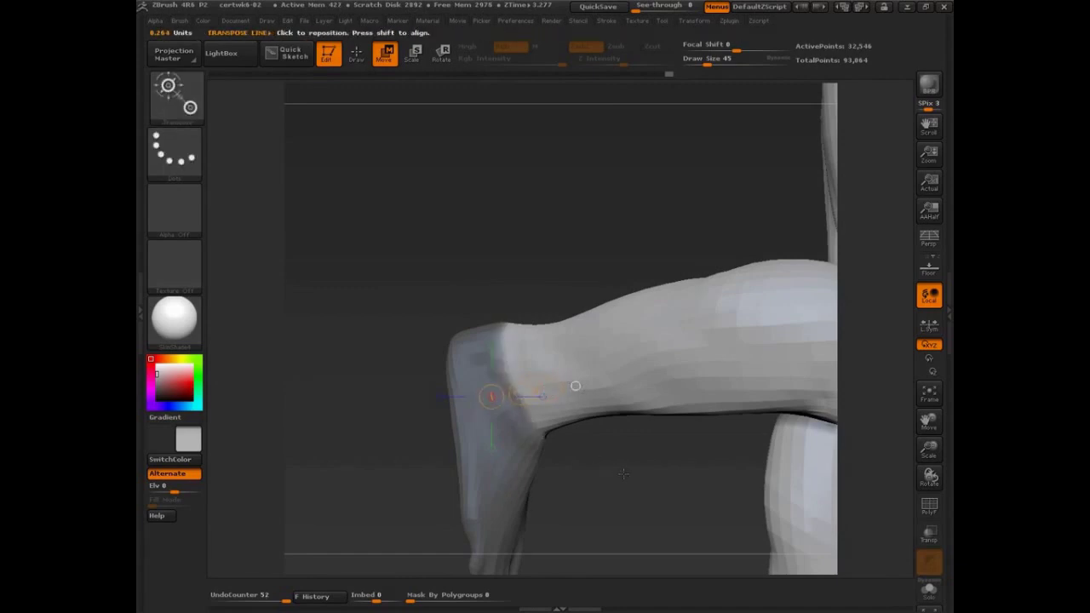
key("ctrl")
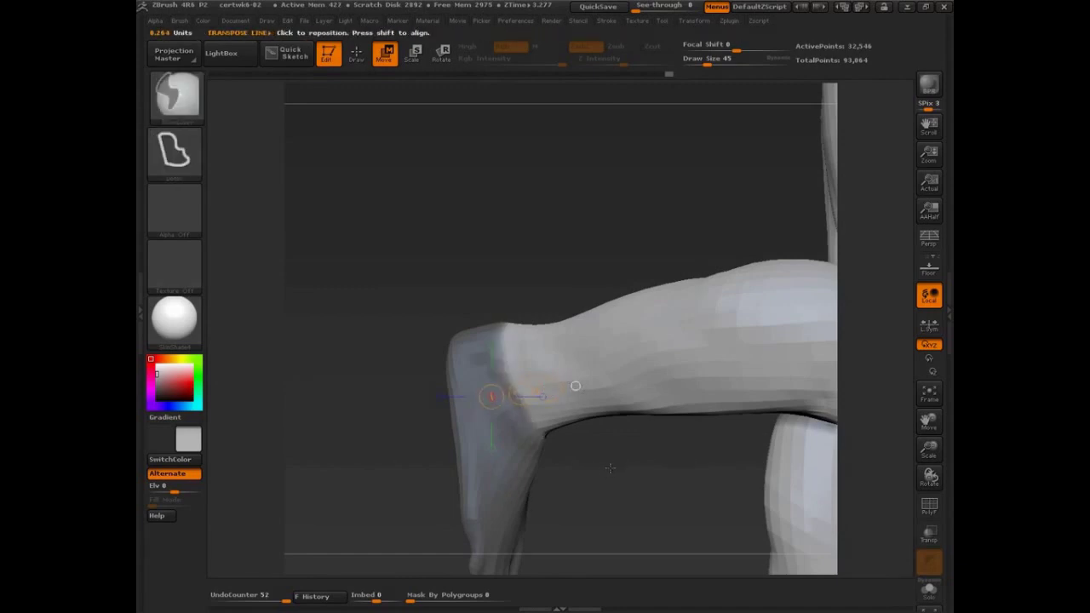
left_click(609, 467, "ctrl")
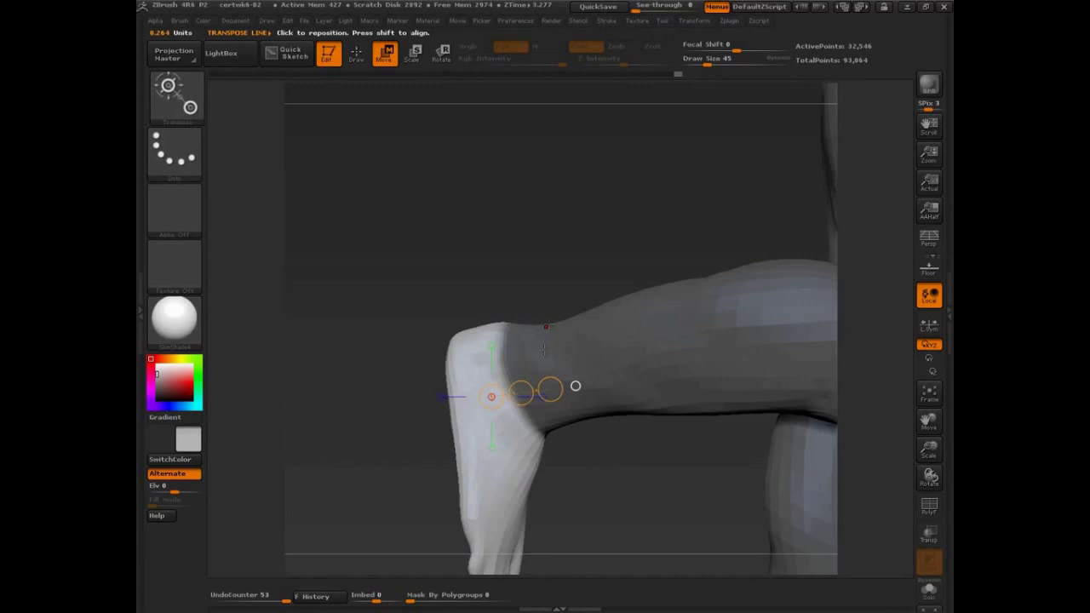
Soften the mask's edge around the ankle by blurring it repeatedly along the transition between foot and lower leg
key("q")
left_click(530, 392, "ctrl")
left_click(520, 390, "ctrl")
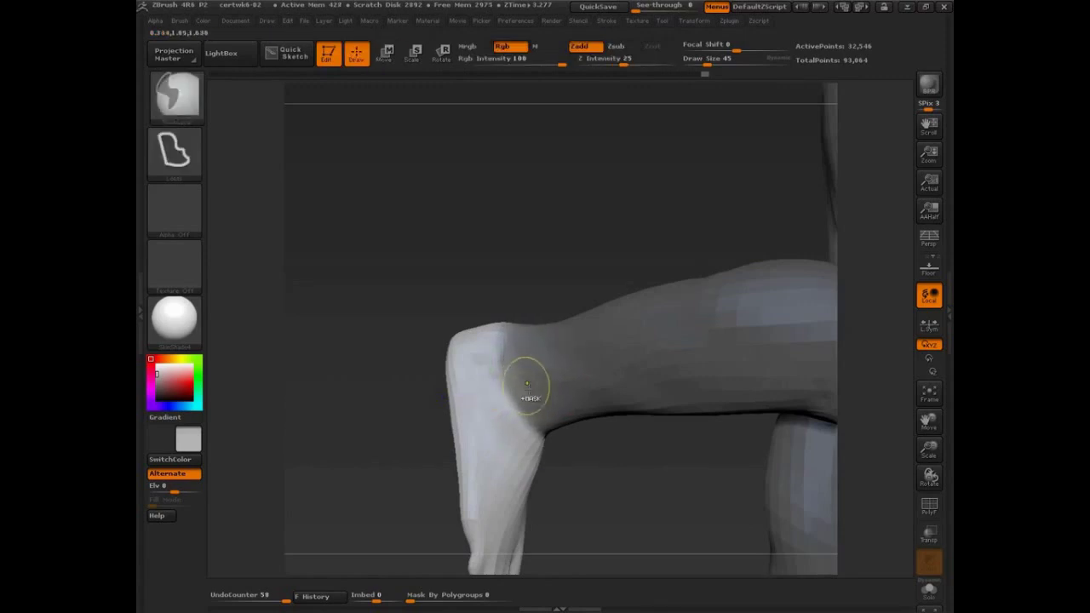
left_click(526, 384, "ctrl")
left_click(528, 400, "ctrl")
left_click(549, 419, "ctrl")
left_click(524, 378, "ctrl")
left_click(526, 385, "ctrl")
left_click(534, 398, "ctrl")
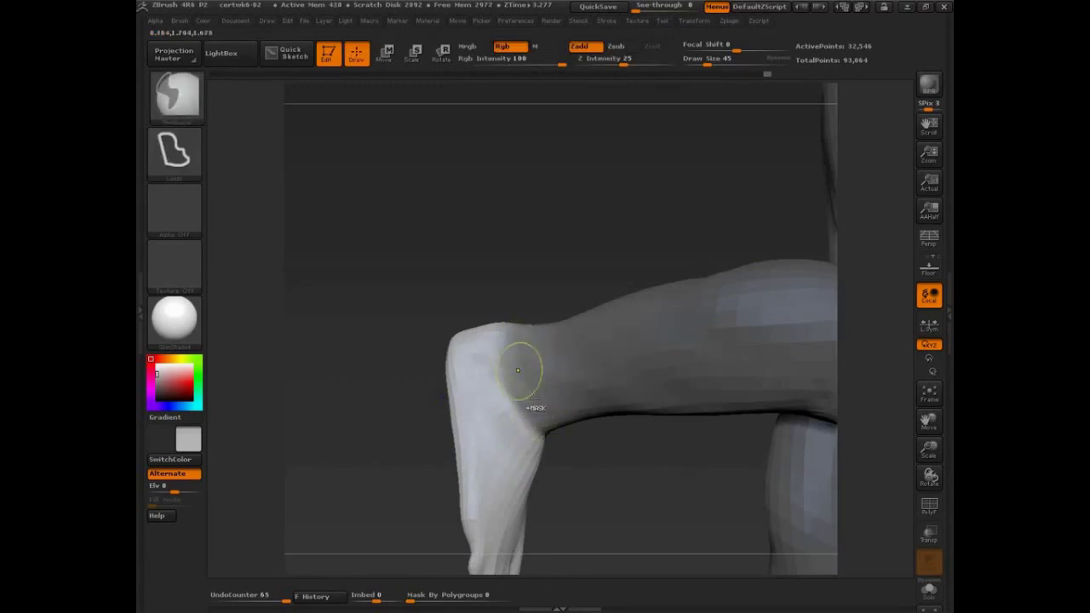
Rotate the foot about the ankle with a transpose line so its toes point backward, and shift it slightly upward
mouse_move(604, 462)
left_mouse_down()
mouse_move(644, 437)
mouse_move(595, 434)
left_mouse_up()
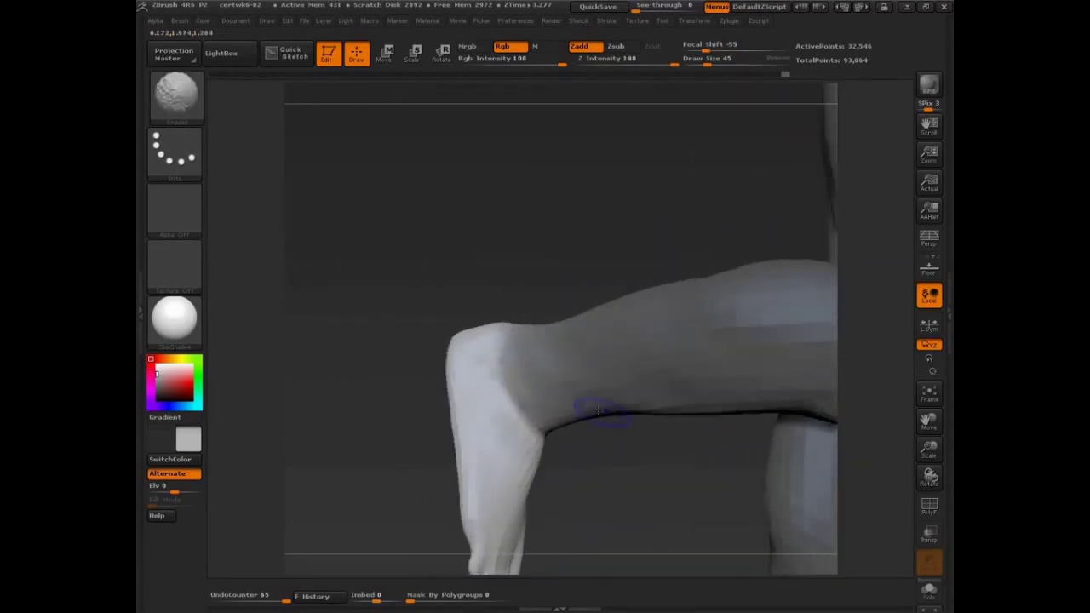
key("r")
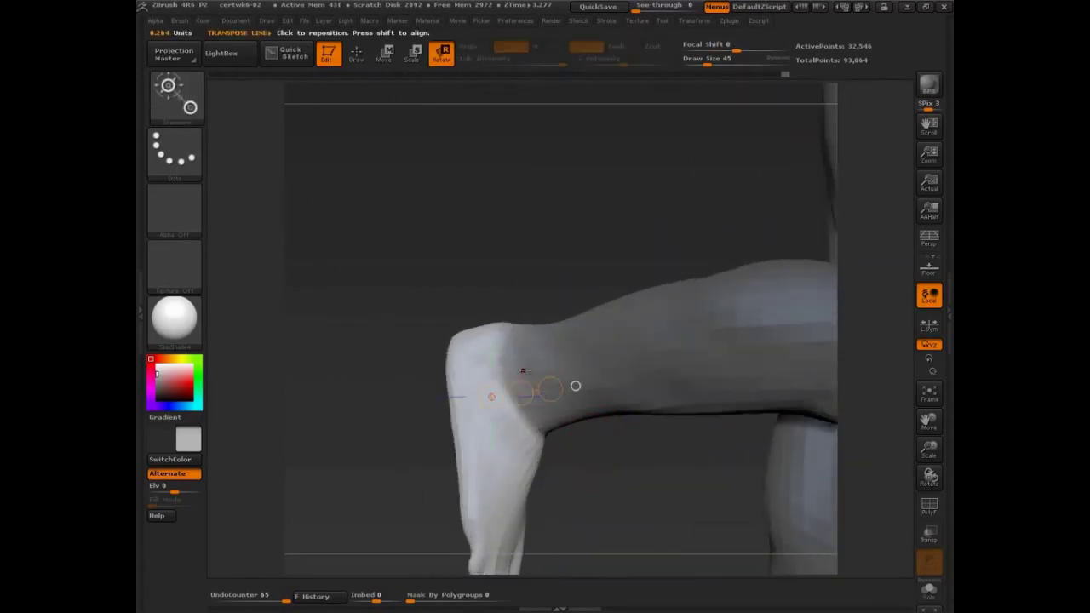
left_click_drag(508, 371, 664, 416)
key("w")
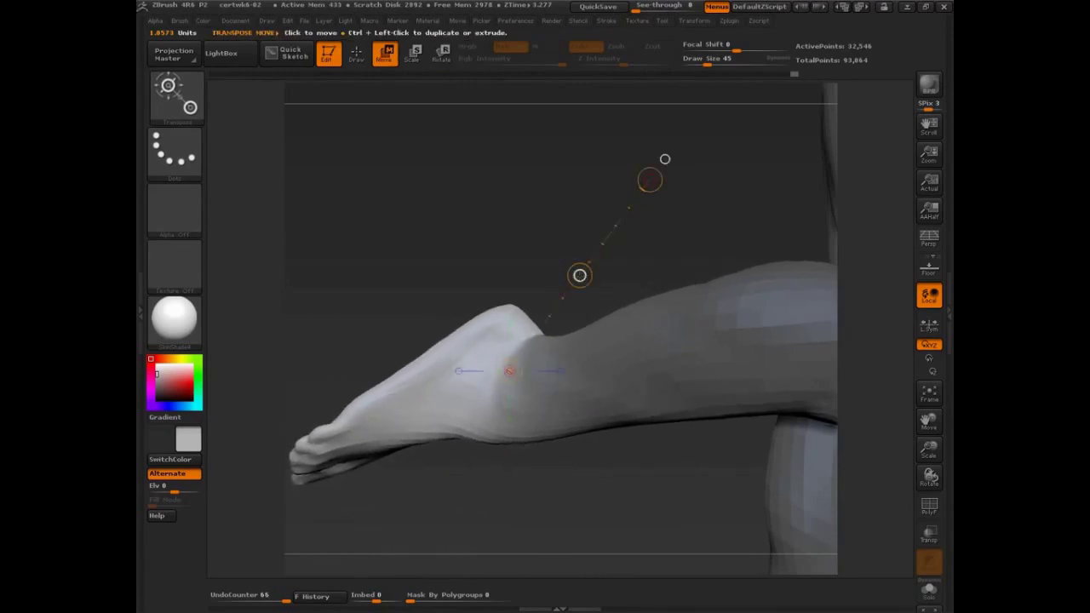
mouse_move(580, 275)
left_mouse_down()
mouse_move(579, 257)
mouse_move(579, 267)
left_mouse_up()
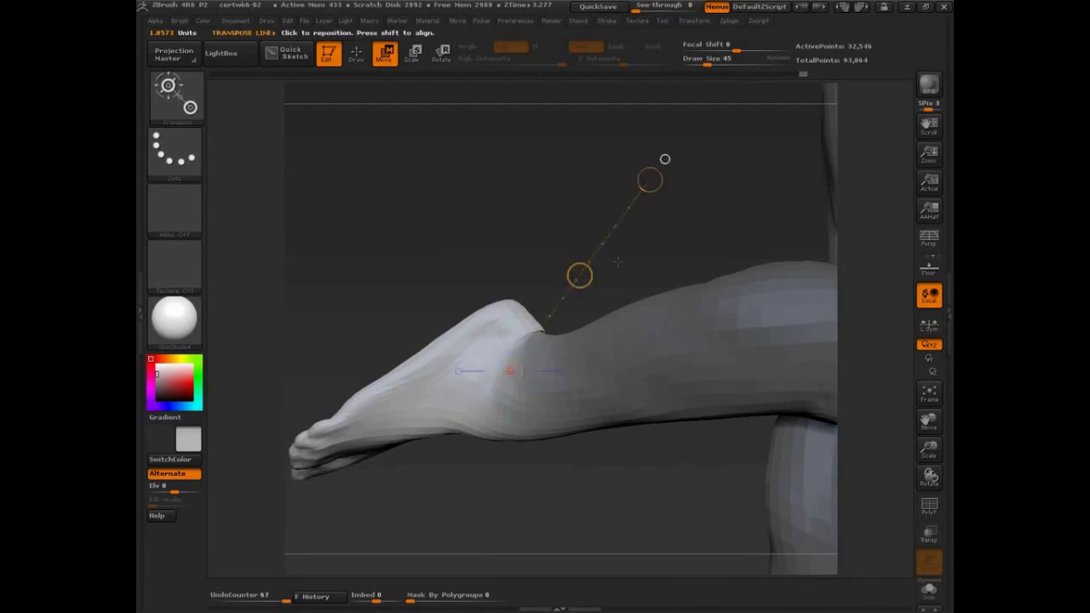
Fine-tune the foot's placement at the ankle from the rear and side views with newly drawn transpose lines
left_click_drag(634, 481, 707, 449)
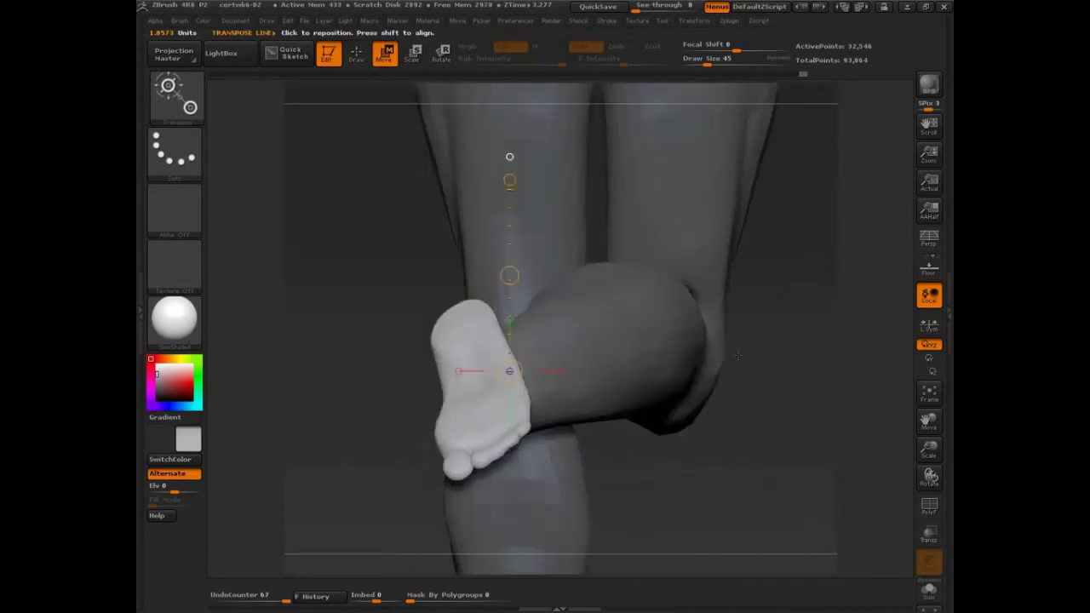
left_click_drag(737, 356, 763, 383)
left_click_drag(486, 389, 672, 366)
key("r")
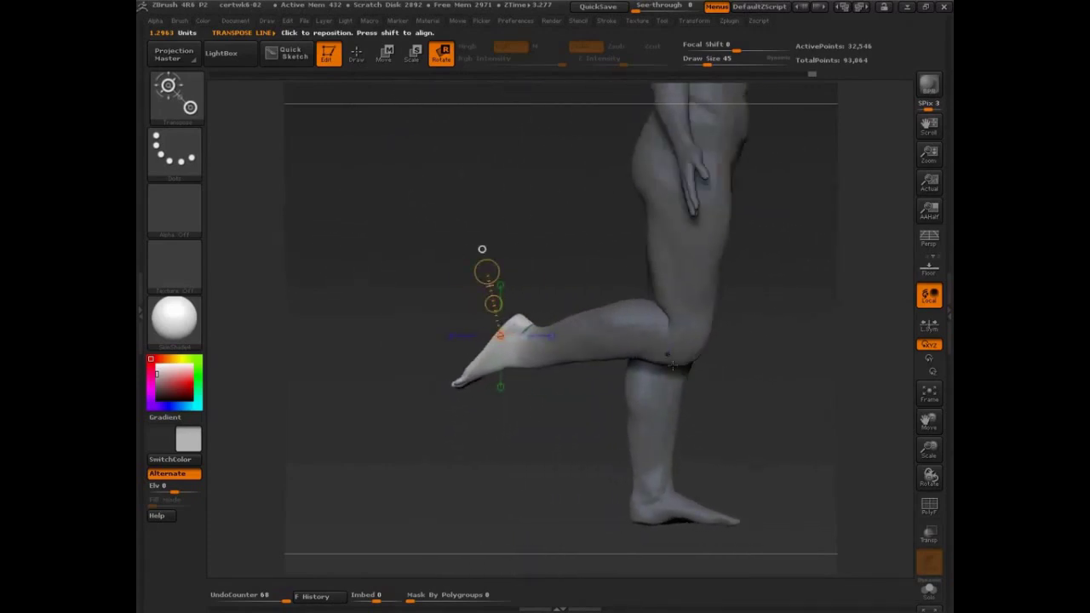
mouse_move(571, 402)
left_mouse_down("alt")
mouse_move(588, 372)
mouse_move(588, 397)
mouse_move(613, 394)
mouse_move(582, 400)
left_mouse_up("alt")
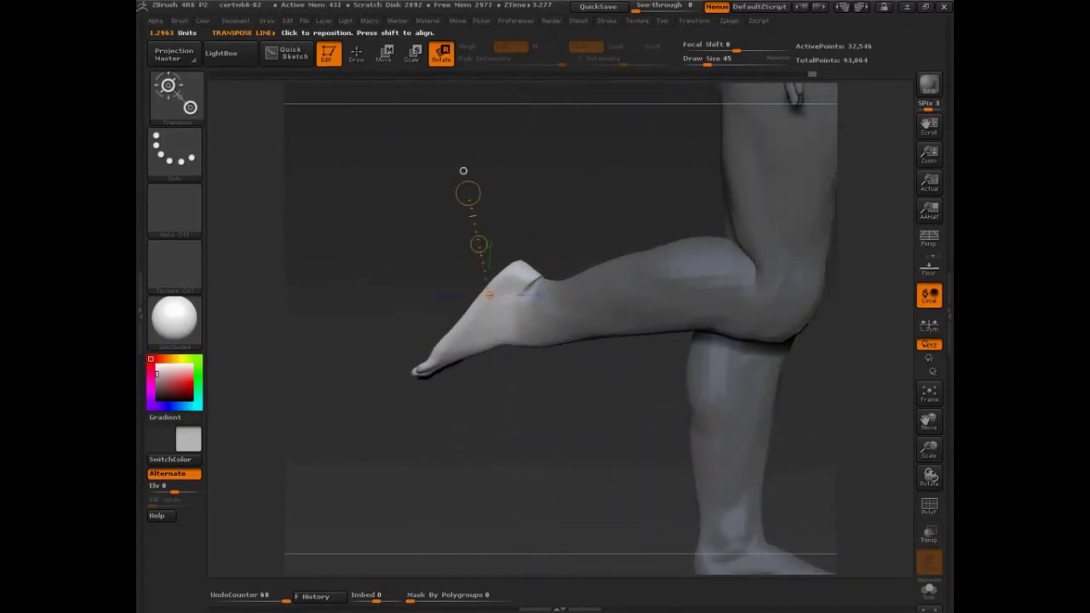
left_click_drag(530, 344, 622, 245)
left_click_drag(601, 383, 619, 409, "alt")
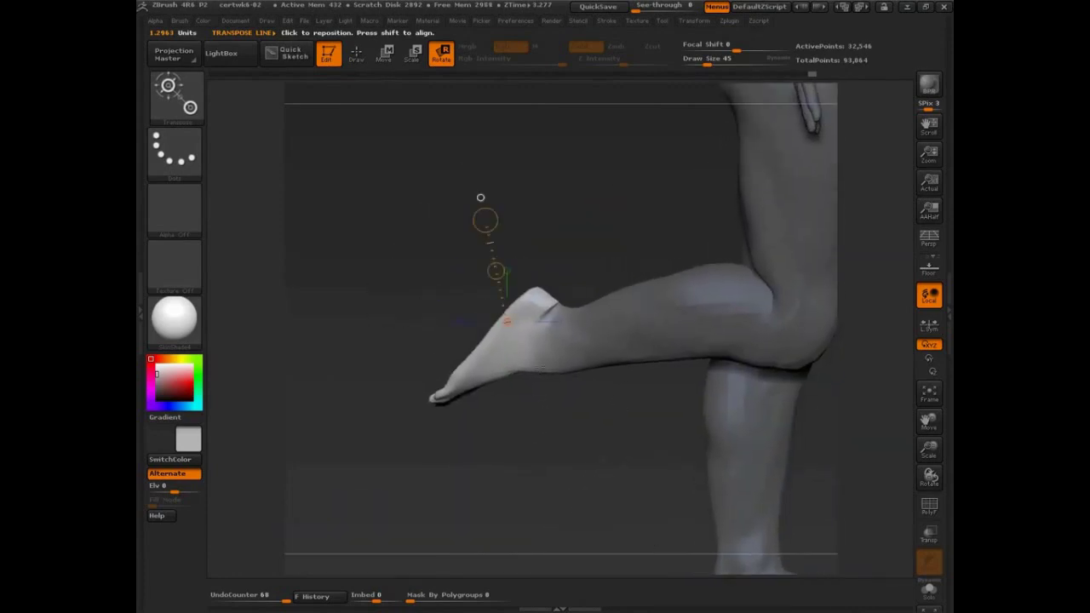
left_click_drag(516, 345, 570, 223)
key("w")
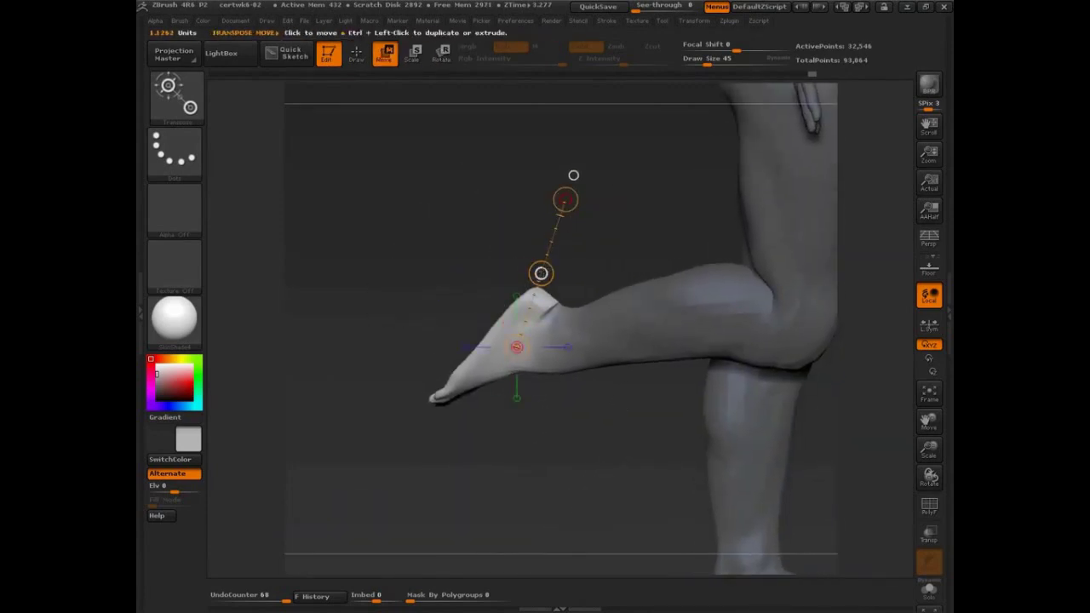
left_click_drag(539, 275, 540, 272)
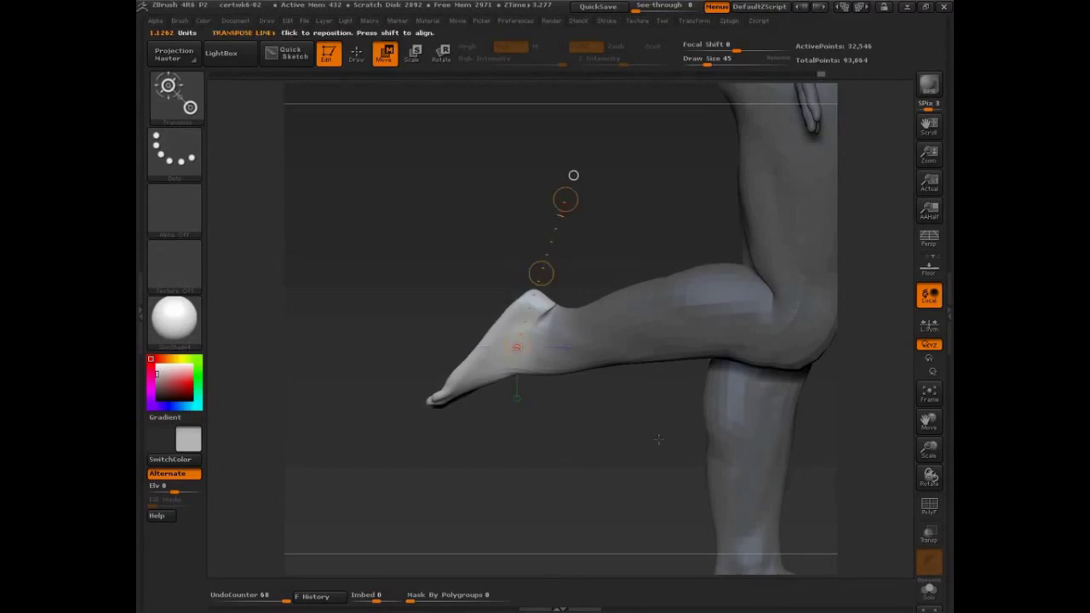
Examine the bent knee, the foot and the figure's overall pose from the side and the front
left_click_drag(658, 440, 648, 412)
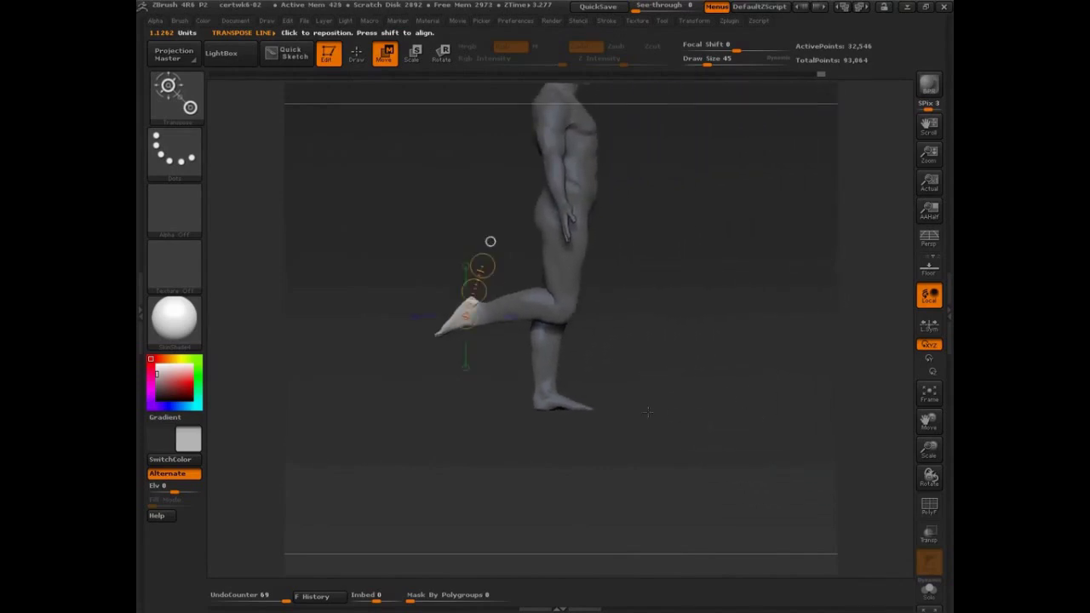
right_click_drag(637, 328, 576, 404, "ctrl")
left_click_drag(576, 403, 324, 478, "alt")
left_click_drag(660, 434, 672, 367, "alt")
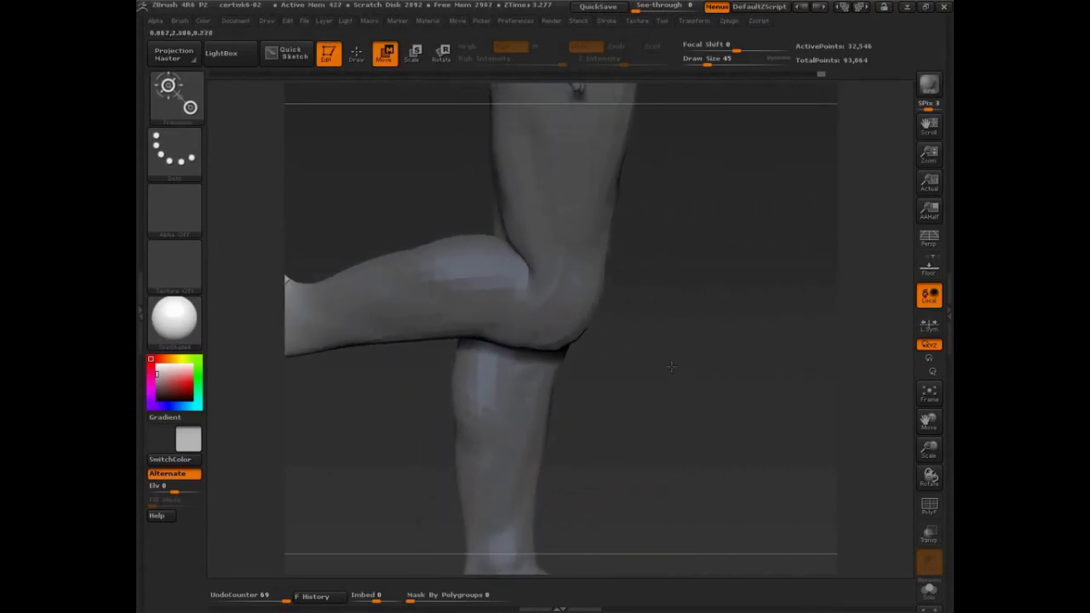
right_click_drag(672, 367, 626, 358, "ctrl")
left_click_drag(619, 369, 604, 393, "alt")
left_click_drag(604, 393, 601, 423)
left_click_drag(658, 386, 758, 365)
left_click_drag(572, 326, 566, 371, "alt")
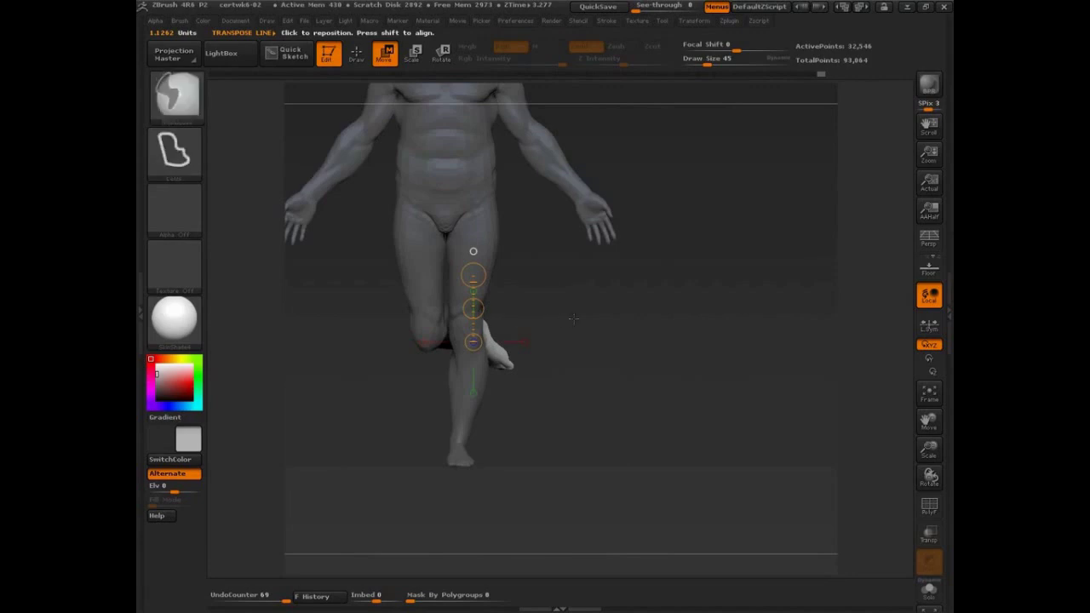
Mask the whole bent leg up to the hip with a topological mask and invert it so only that leg is unmasked
left_click(525, 363, "ctrl")
mouse_move(424, 311)
left_mouse_down("ctrl")
mouse_move(384, 147)
mouse_move(390, 125)
mouse_move(393, 139)
left_mouse_up("ctrl")
mouse_move(554, 273)
left_mouse_down()
mouse_move(676, 270)
mouse_move(562, 271)
mouse_move(647, 271)
mouse_move(621, 269)
left_mouse_up()
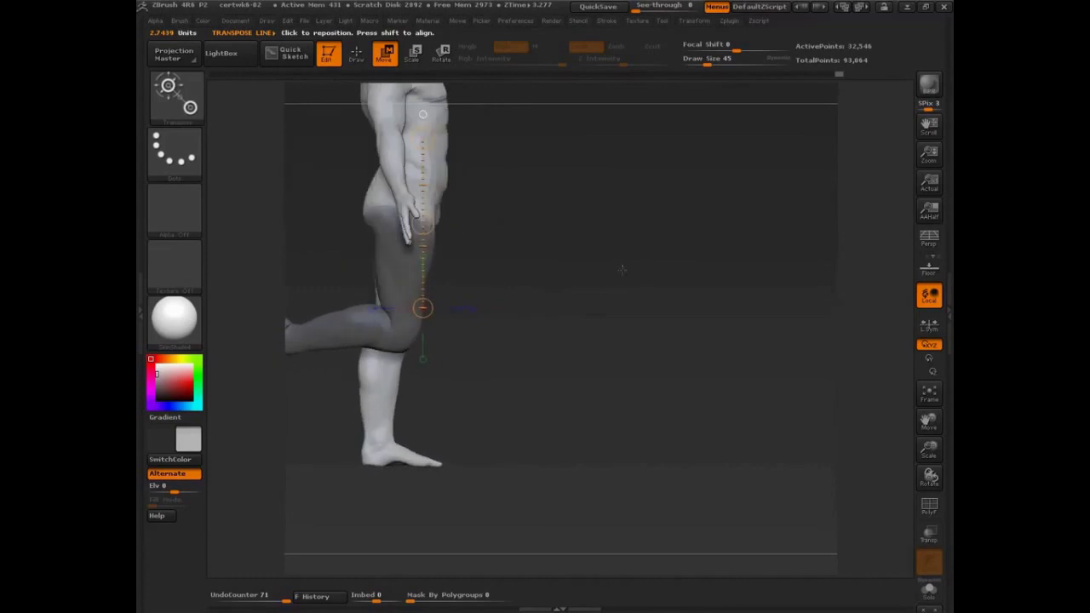
left_click(513, 294, "ctrl")
Draw a transpose line with its pivot at the hip joint of the bent leg, aligning it from the front and side views
left_click_drag(394, 221, 686, 228)
left_click_drag(578, 211, 559, 290)
left_click_drag(417, 230, 304, 297)
mouse_move(425, 217)
left_mouse_down()
mouse_move(405, 221)
mouse_move(426, 216)
left_mouse_up()
left_click_drag(596, 308, 642, 292, "shift")
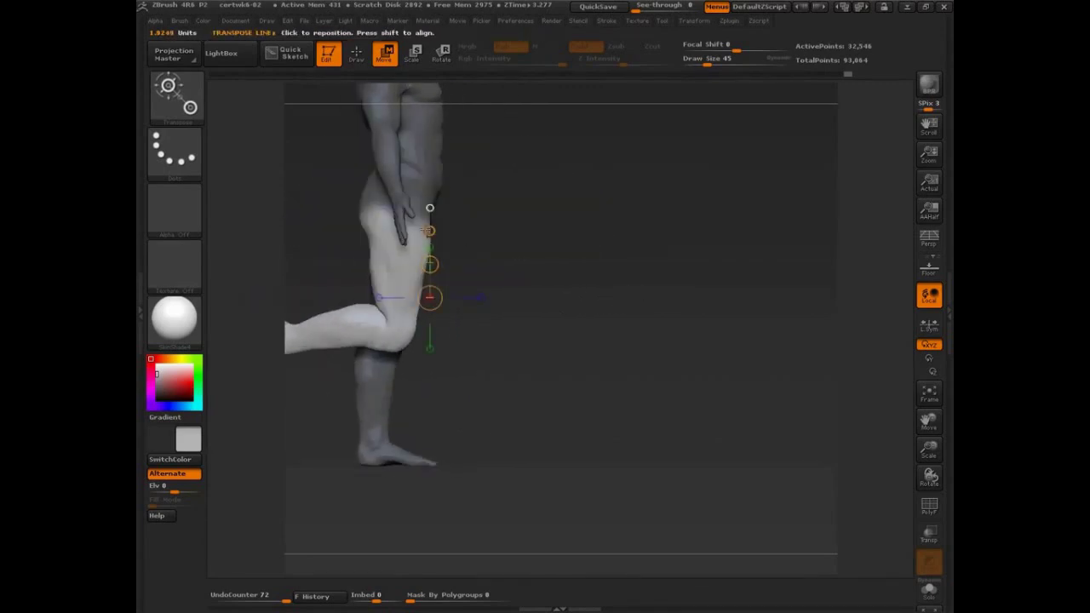
left_click_drag(429, 208, 386, 198)
left_click_drag(465, 302, 386, 339)
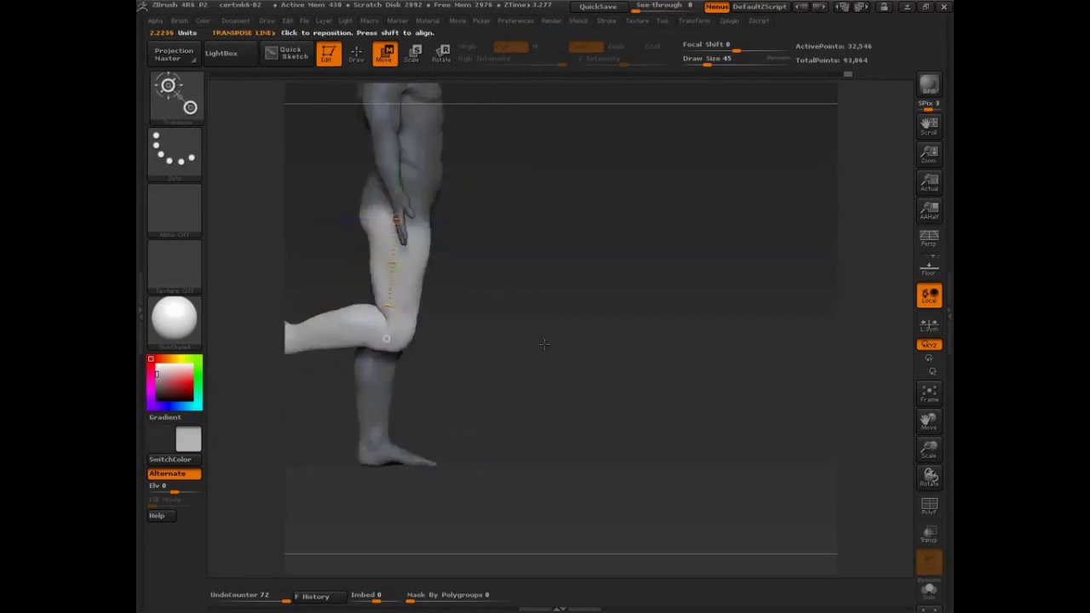
Rotate the whole bent leg outward about the hip in the front view, away from the standing leg
left_click_drag(544, 344, 548, 384, "shift")
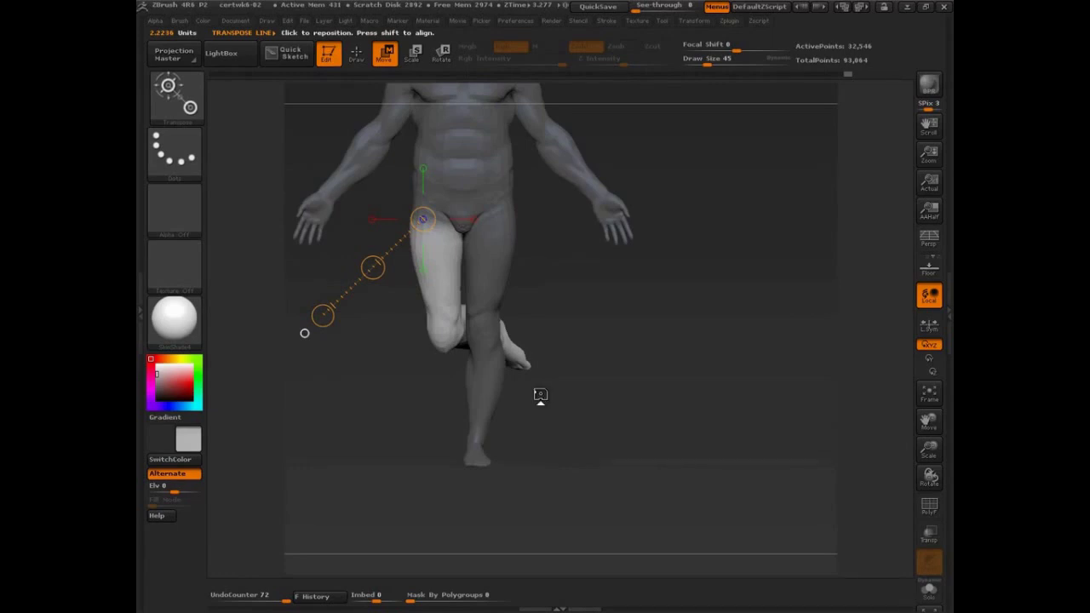
left_click_drag(540, 394, 547, 296)
key("r")
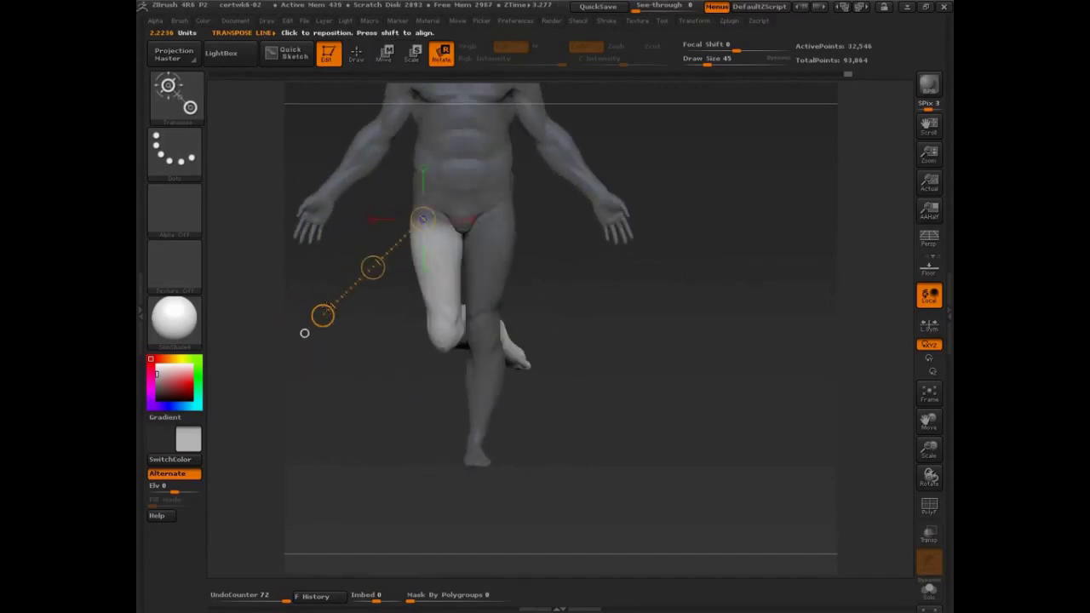
left_click_drag(322, 316, 301, 291)
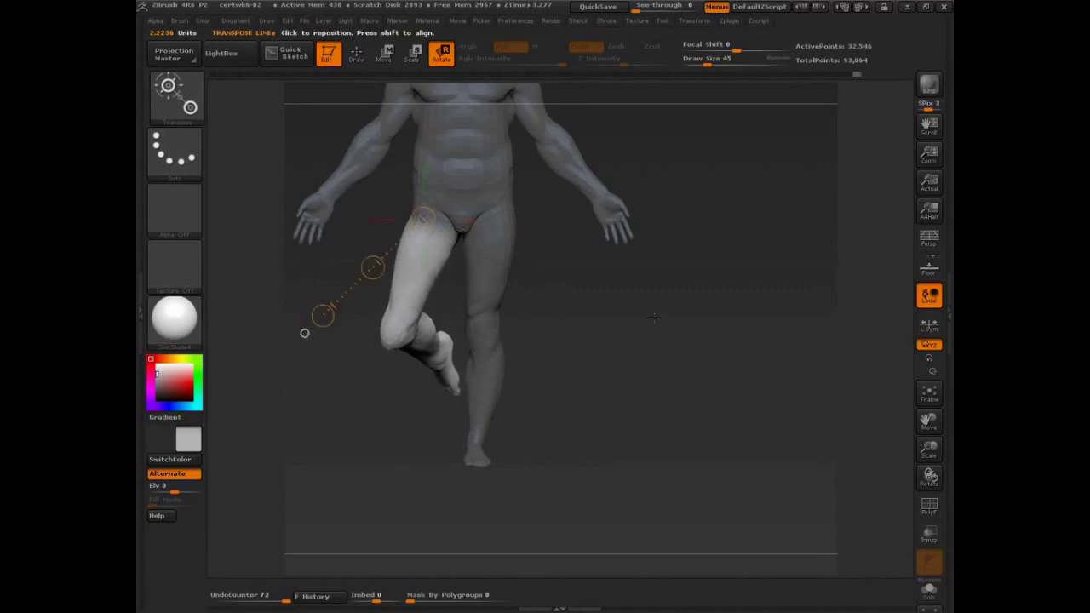
Isolate the bent lower leg with an inverted topological mask up to the knee and blur the mask's edge there
left_click_drag(654, 318, 521, 345)
left_click_drag(635, 373, 621, 352)
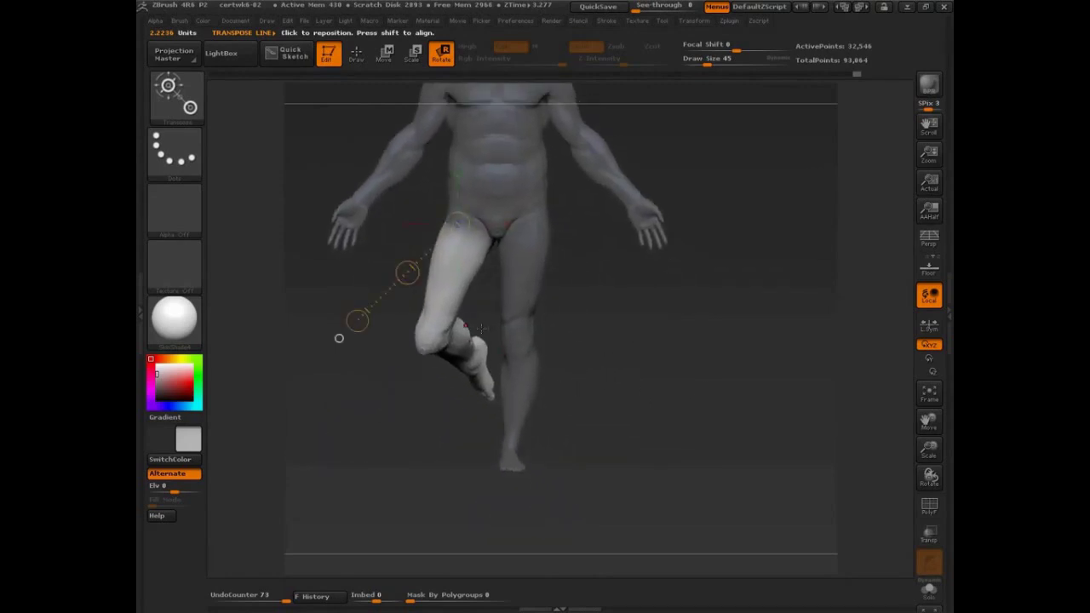
left_click_drag(481, 327, 501, 361)
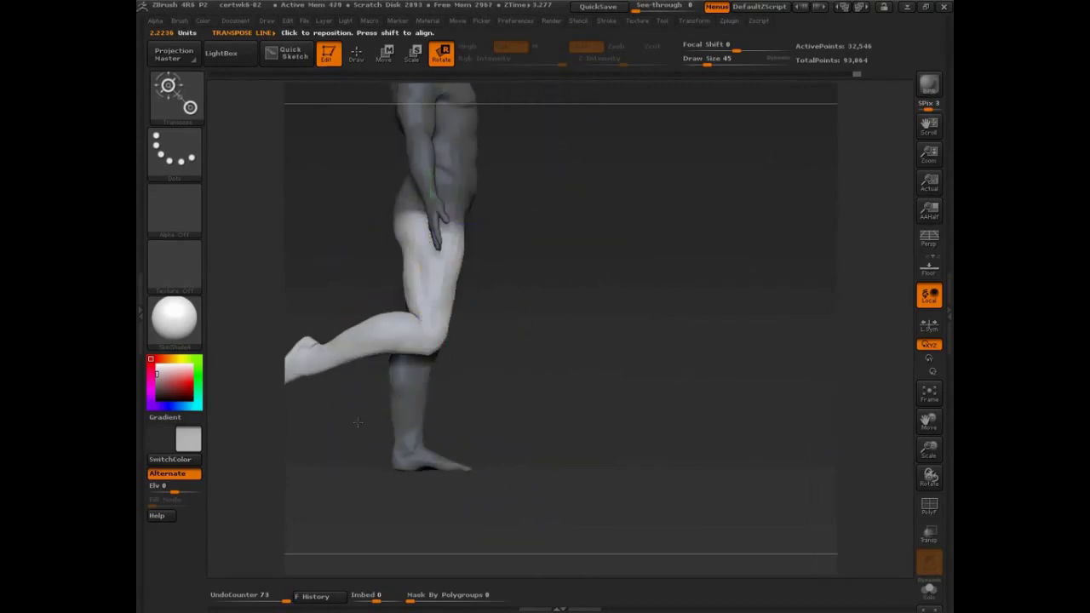
left_click_drag(358, 422, 439, 398, "alt")
left_click_drag(384, 367, 631, 284, "ctrl")
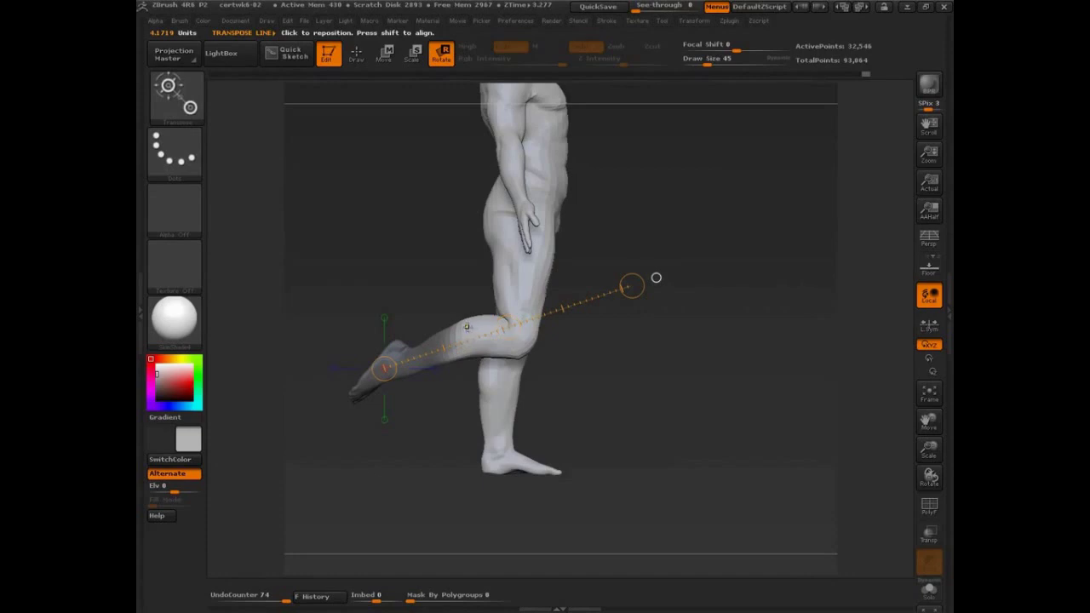
mouse_move(466, 326)
left_mouse_down()
mouse_move(521, 323)
mouse_move(545, 360)
mouse_move(556, 235)
mouse_move(540, 253)
left_mouse_up()
left_click_drag(659, 345, 612, 361)
left_click(576, 358, "ctrl")
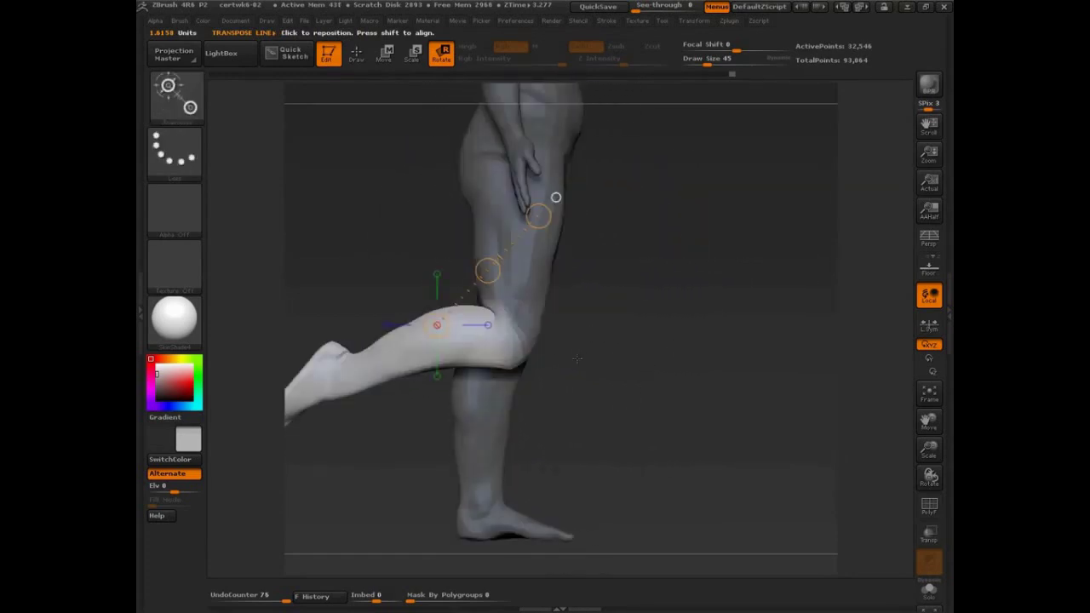
key("q")
left_click(513, 329, "ctrl")
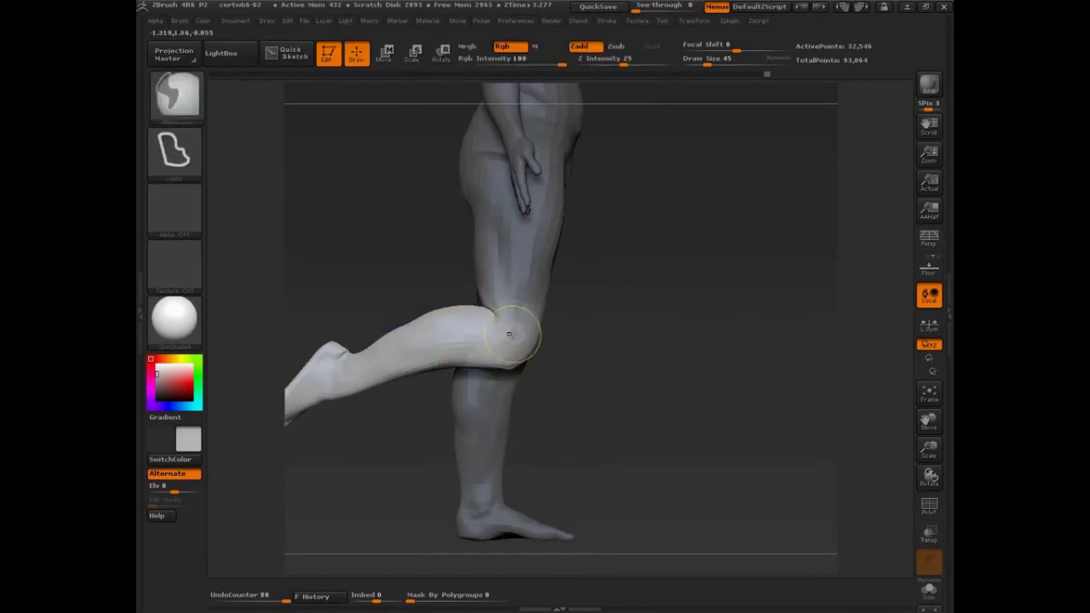
Draw a transpose line forward from the knee, rotate the bent lower leg upward about it, and check the pose from several angles
key("r")
mouse_move(502, 332)
left_mouse_down()
mouse_move(703, 292)
mouse_move(744, 318)
mouse_move(734, 332)
left_mouse_up()
left_click_drag(600, 235, 605, 277)
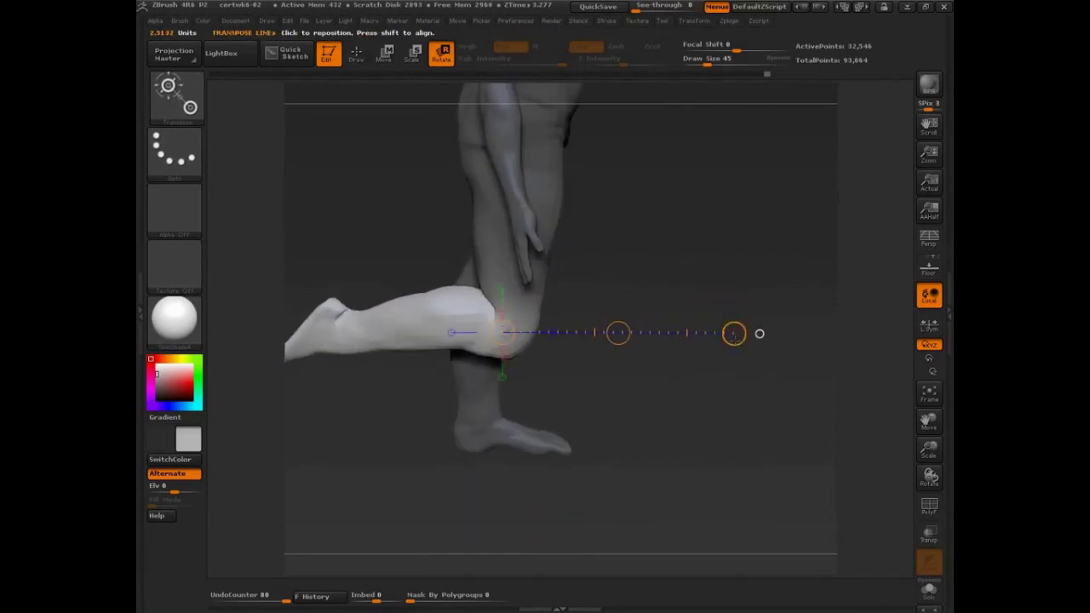
left_click_drag(734, 332, 706, 380)
left_click_drag(788, 401, 734, 349)
left_click_drag(705, 384, 745, 393, "alt")
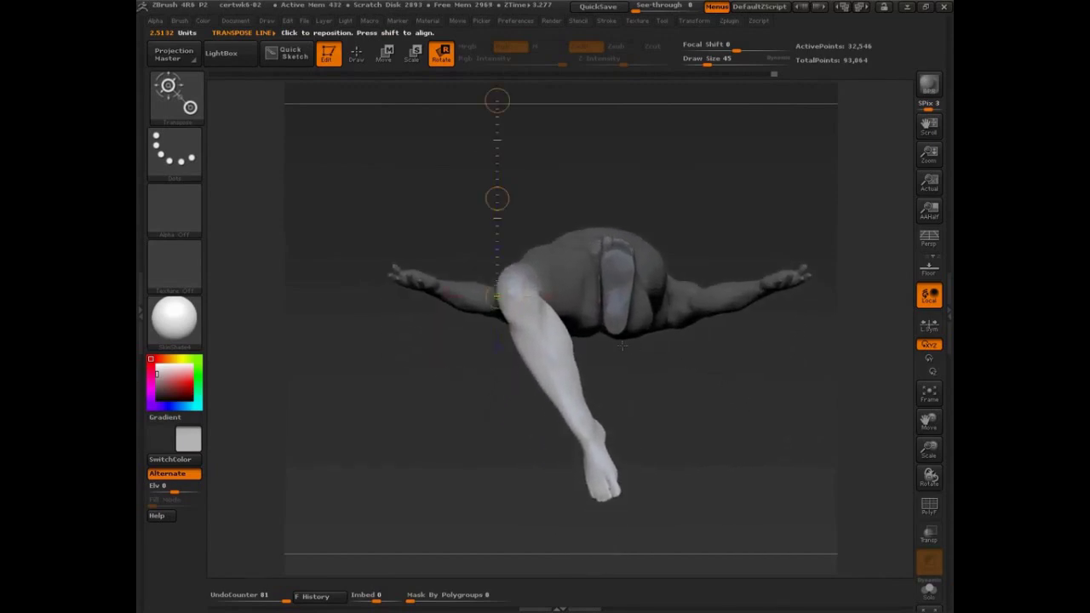
left_click_drag(621, 344, 705, 493)
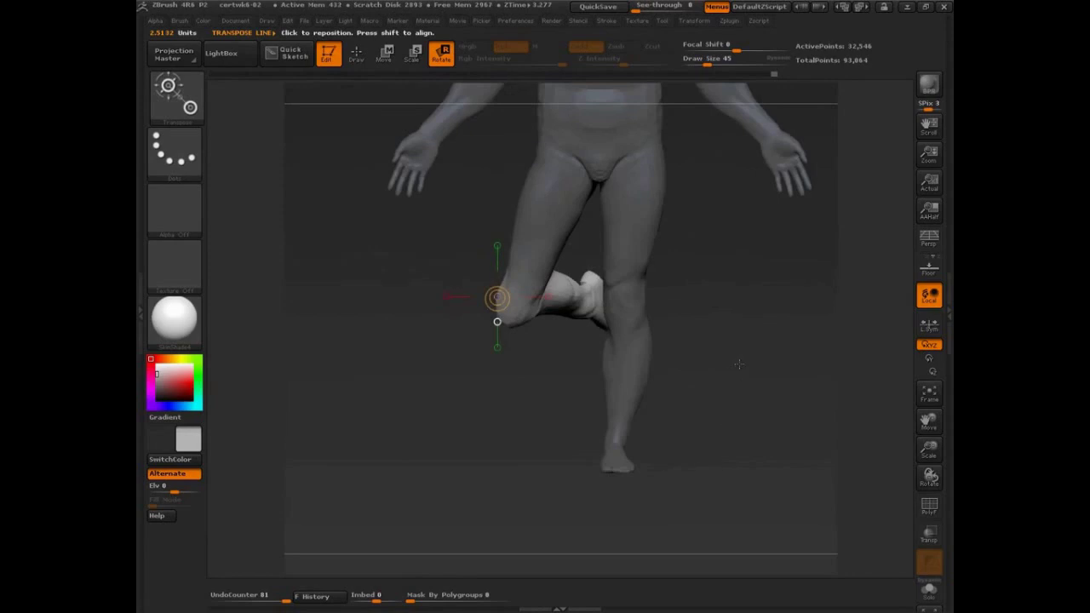
left_click_drag(739, 365, 754, 366)
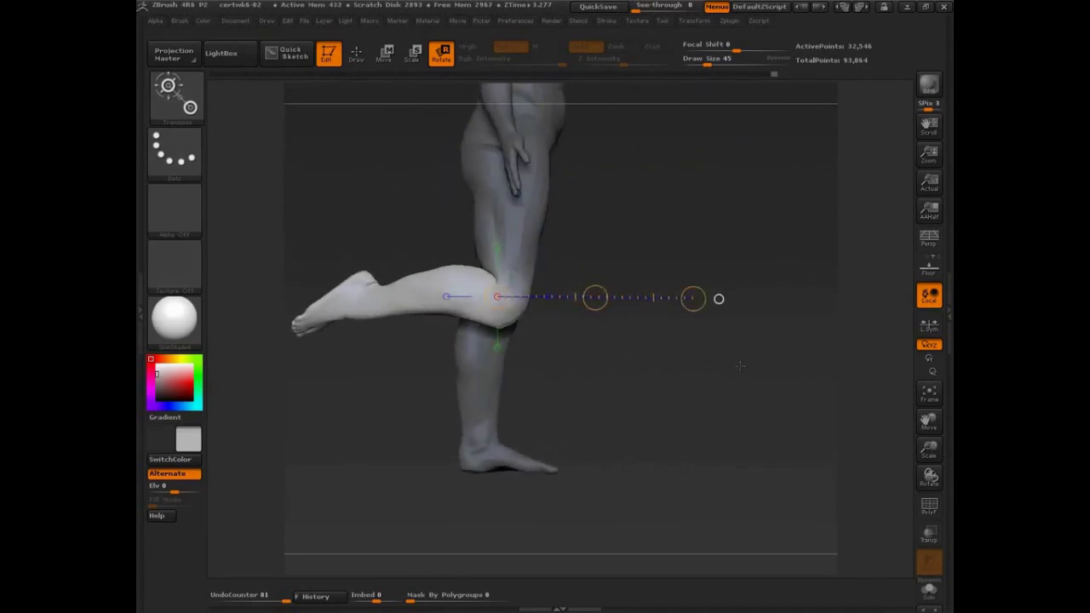
Isolate the whole bent leg with an inverted topological mask up to the hip, and blur the mask's edge there
left_click(646, 230, "ctrl")
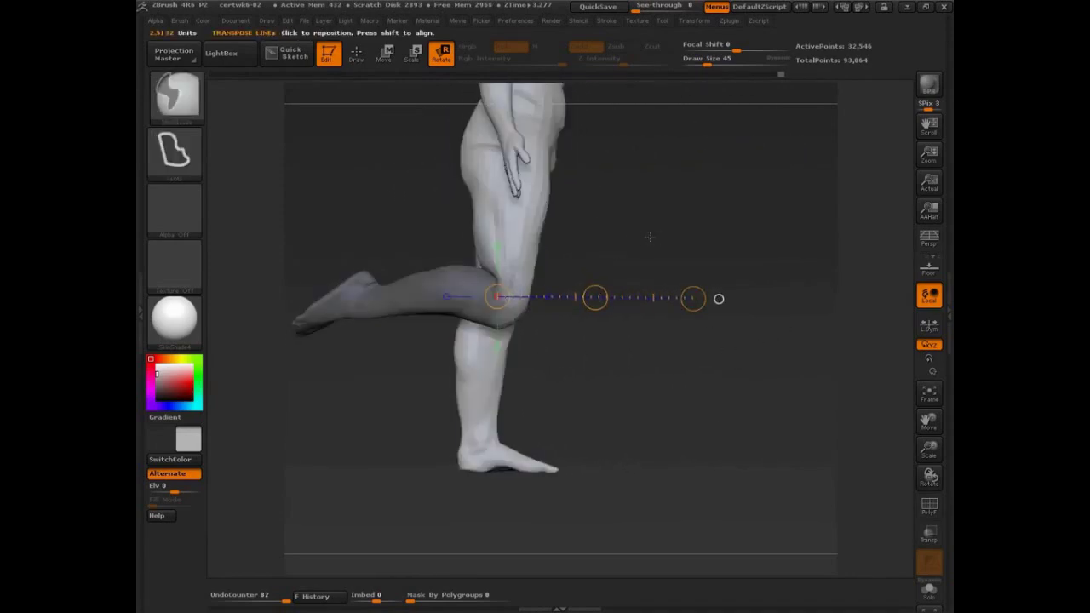
left_click_drag(517, 252, 566, 109, "ctrl")
left_click_drag(732, 277, 461, 351, "shift")
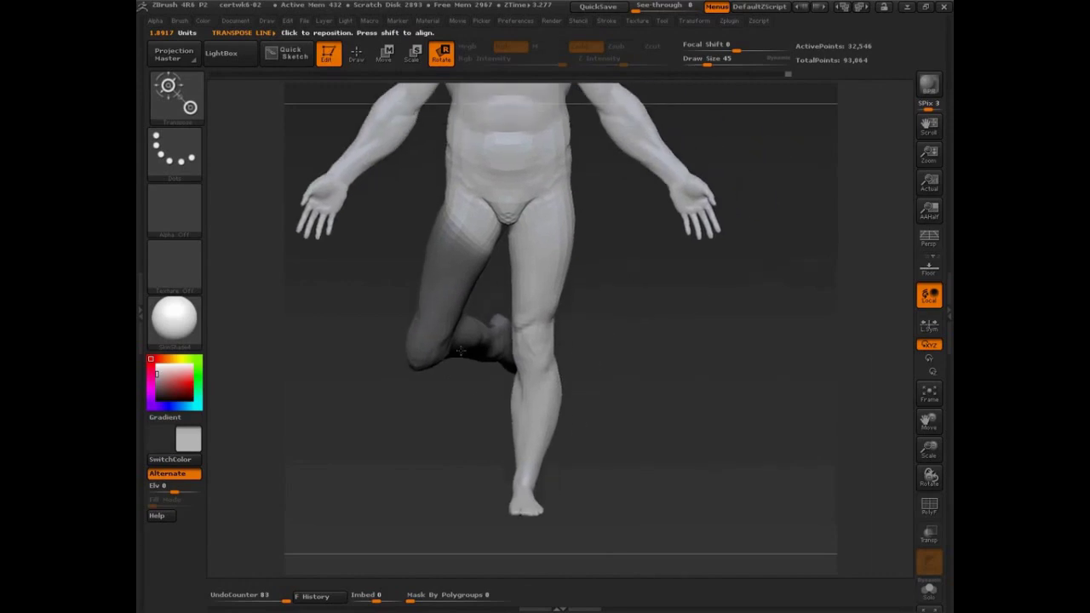
left_click(475, 242, "ctrl")
left_click(475, 236, "ctrl")
left_click(475, 235, "ctrl")
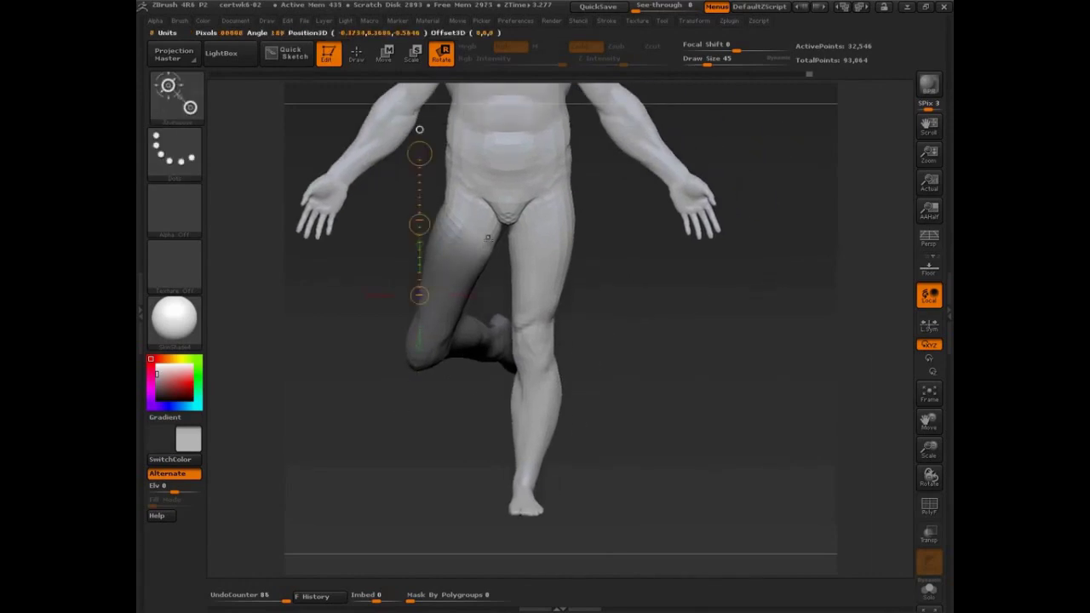
left_click(686, 298, "ctrl")
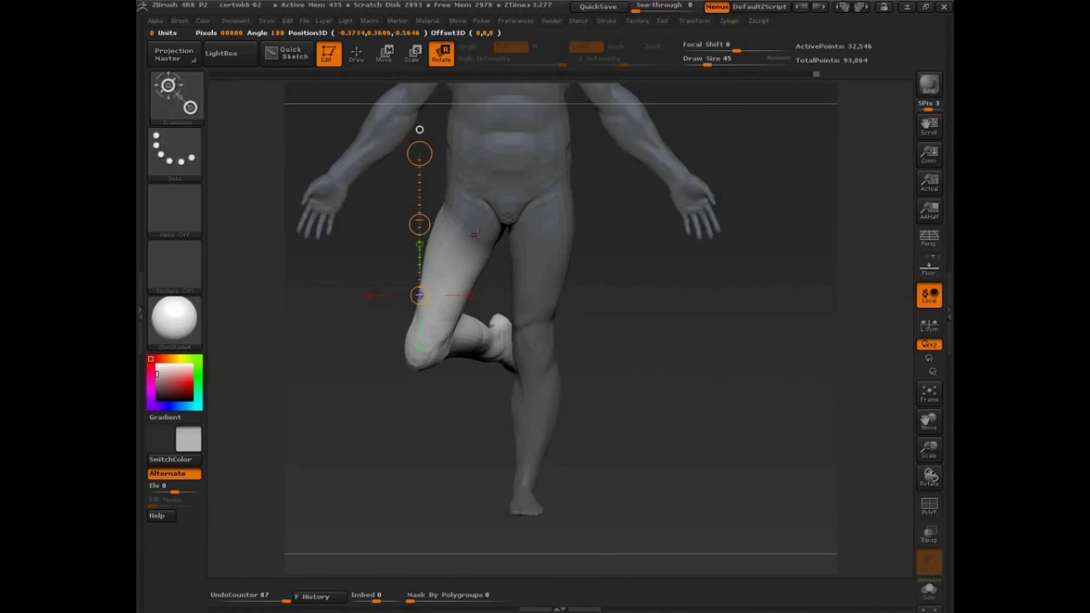
Draw a transpose line from the bent leg's hip in the side view and rotate the whole leg forward about it
left_click_drag(626, 246, 766, 249)
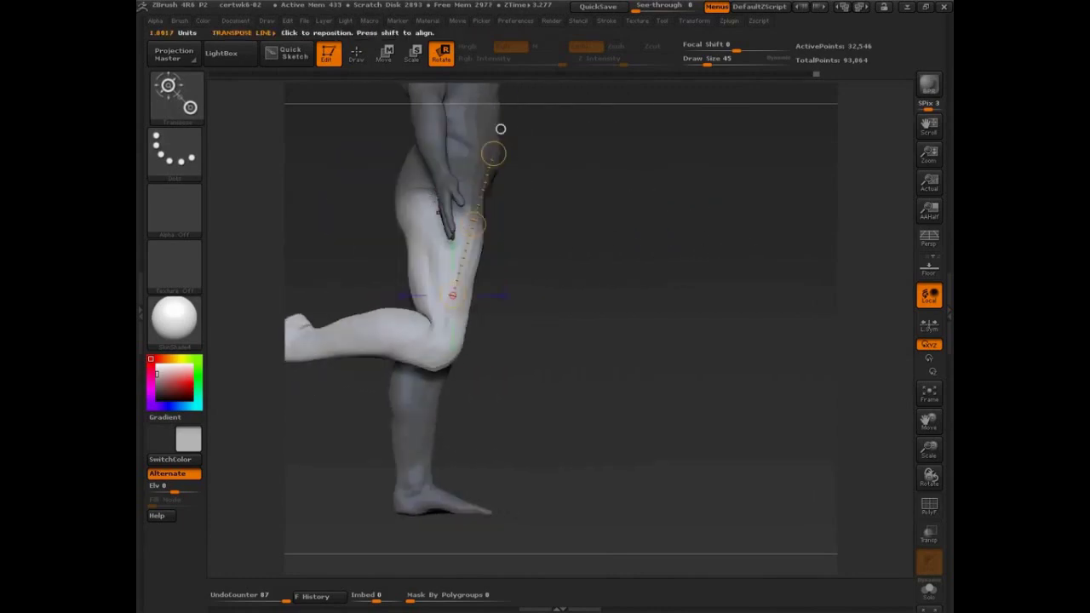
left_click_drag(432, 196, 744, 117)
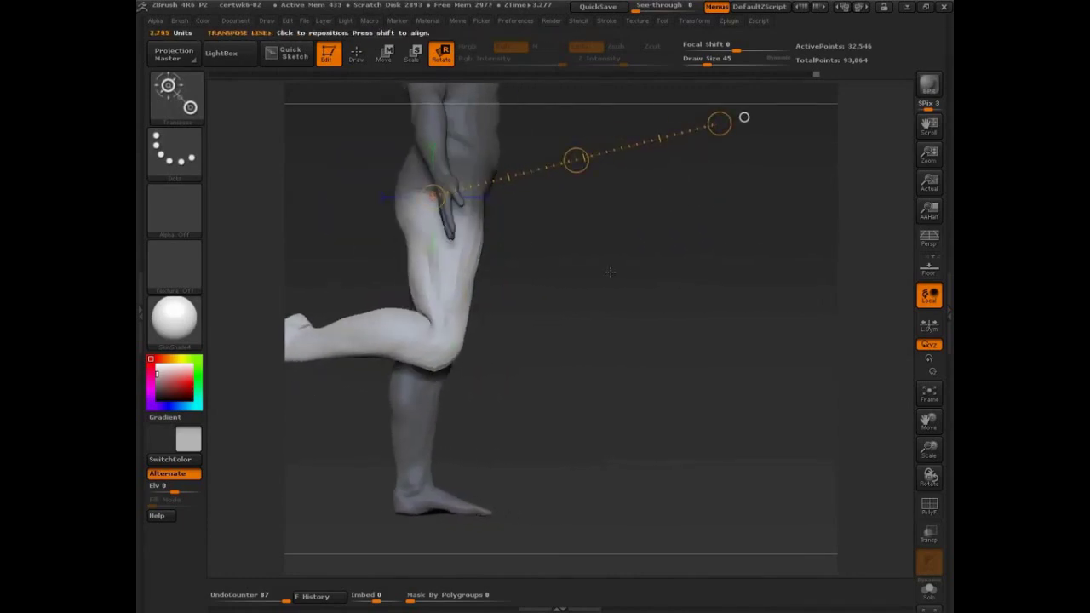
left_click_drag(744, 117, 573, 220)
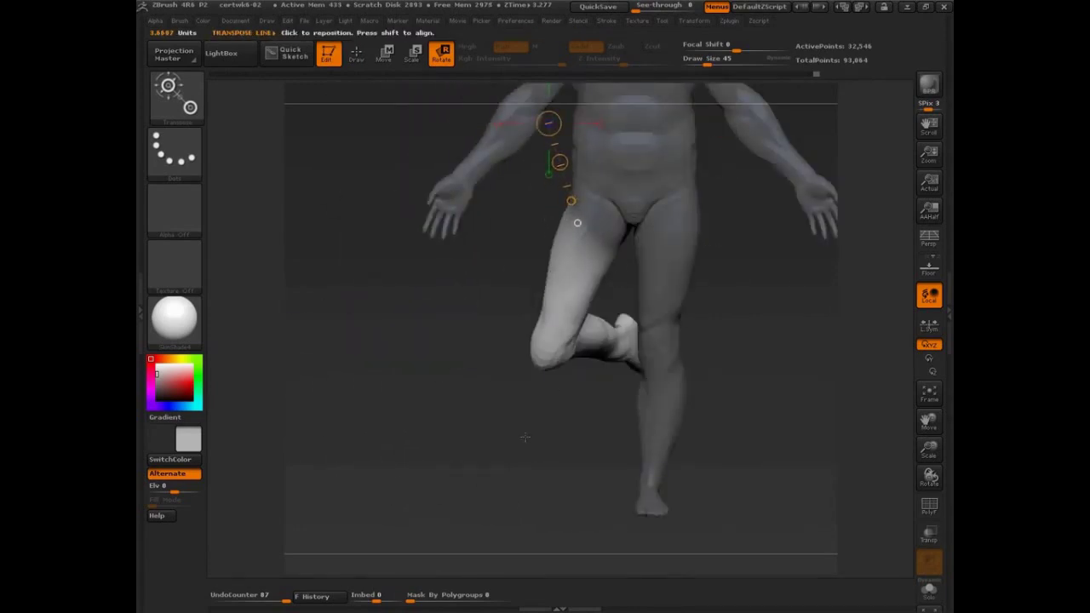
left_click_drag(522, 438, 587, 419)
left_click_drag(668, 267, 644, 371, "alt")
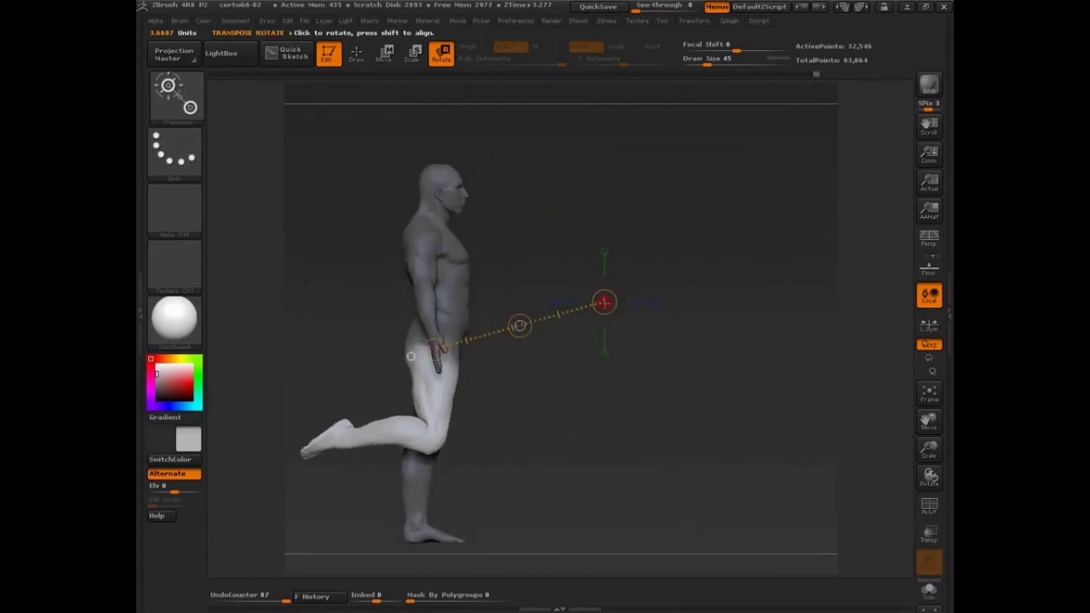
left_click_drag(604, 302, 619, 390)
mouse_move(668, 434)
left_mouse_down("alt")
mouse_move(589, 378)
mouse_move(580, 329)
mouse_move(613, 443)
mouse_move(583, 291)
mouse_move(635, 334)
mouse_move(610, 341)
left_mouse_up("alt")
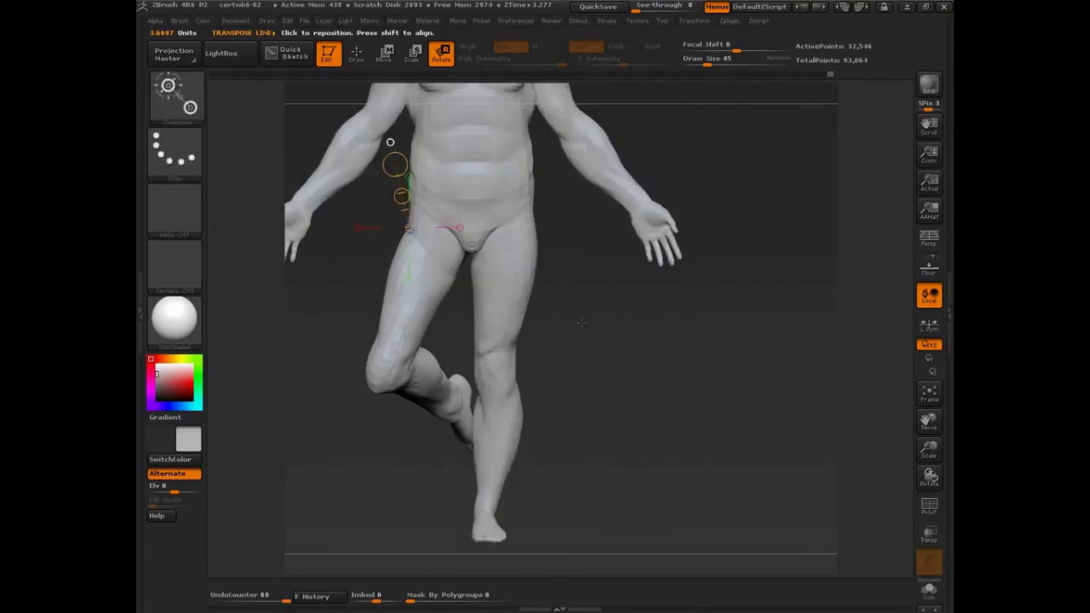
Isolate the straight standing leg with an inverted topological mask that ends at the hip
left_click_drag(573, 334, 647, 337)
left_click_drag(505, 320, 511, 136, "ctrl")
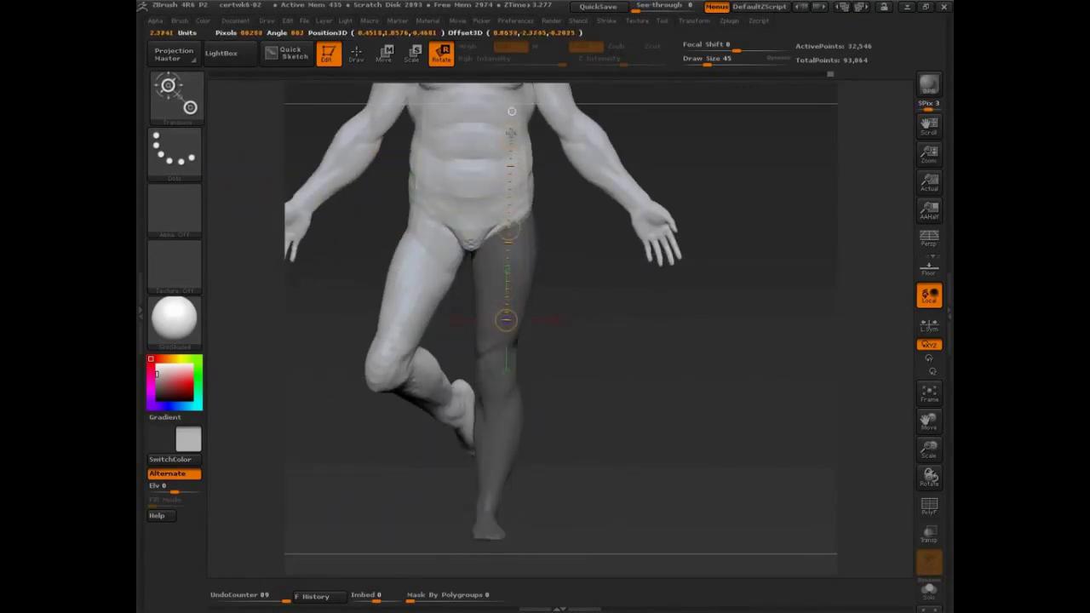
left_click_drag(681, 343, 620, 343)
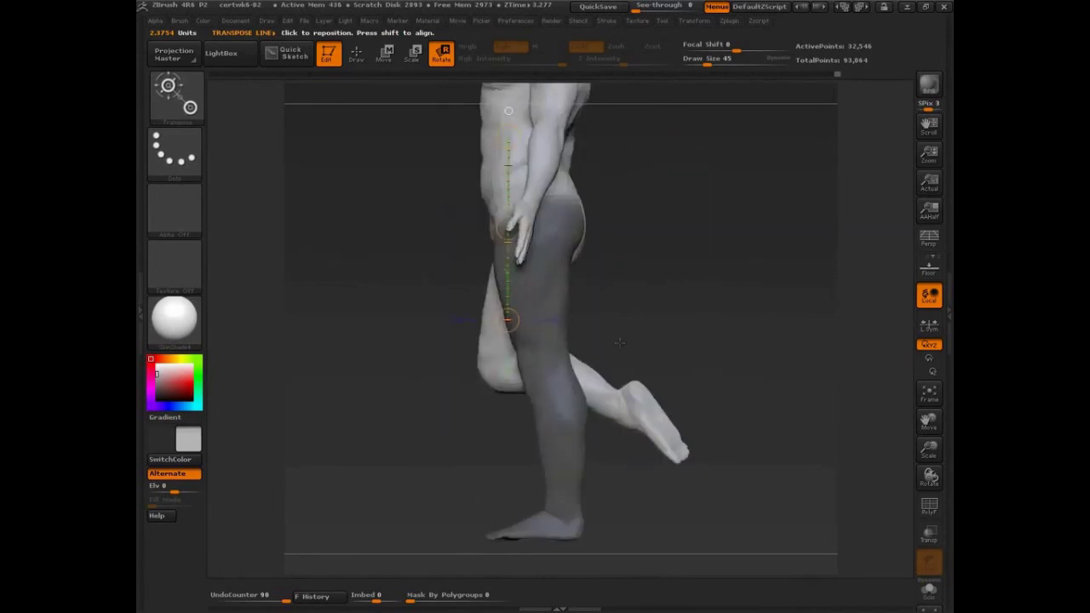
left_click(663, 284, "ctrl")
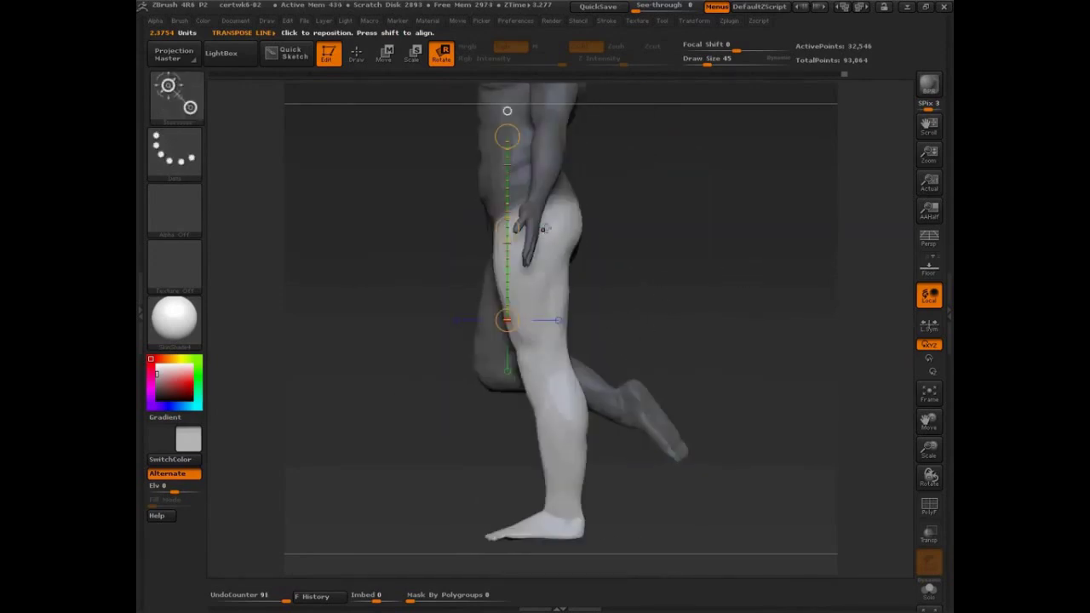
Draw a transpose line backward from the standing leg's hip joint in the side view and undo the trial rotation about it
left_click_drag(545, 229, 716, 163)
mouse_move(654, 305)
left_mouse_down()
mouse_move(695, 306)
mouse_move(629, 298)
mouse_move(602, 262)
left_mouse_up()
left_click_drag(549, 237, 539, 242)
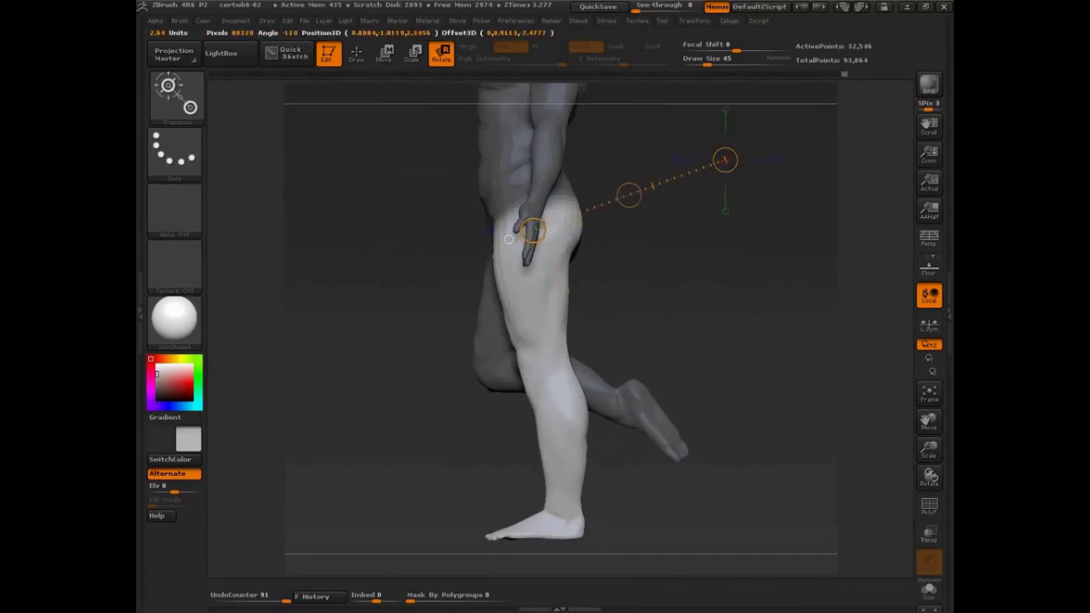
left_click_drag(610, 288, 672, 299)
left_click_drag(533, 250, 726, 160)
key("ctrl+z")
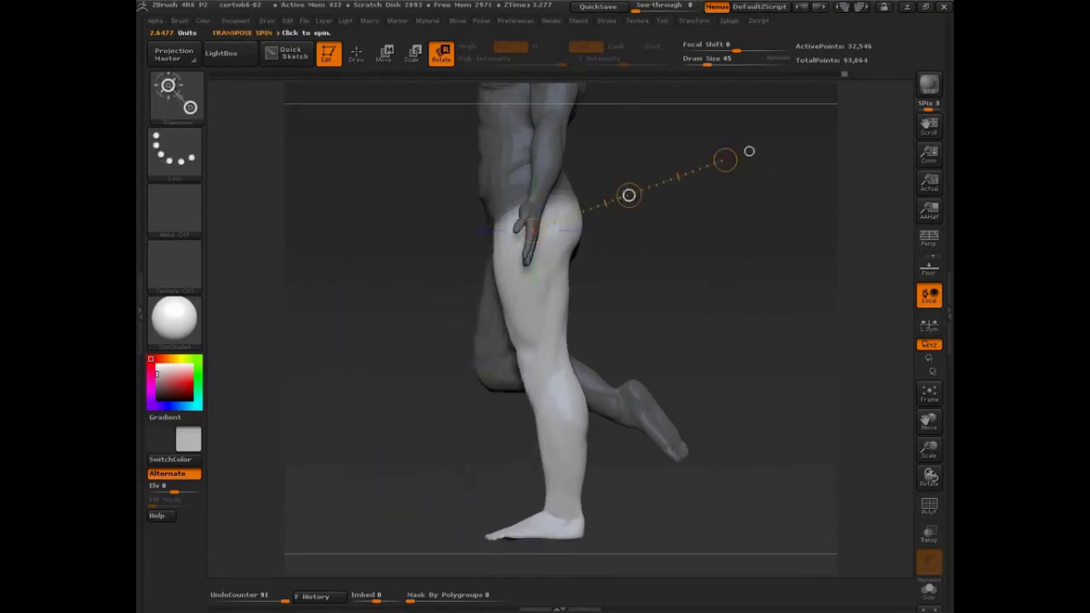
Add the upper buttock of the standing leg to the mask and blur the mask's edge over the buttock
key("q")
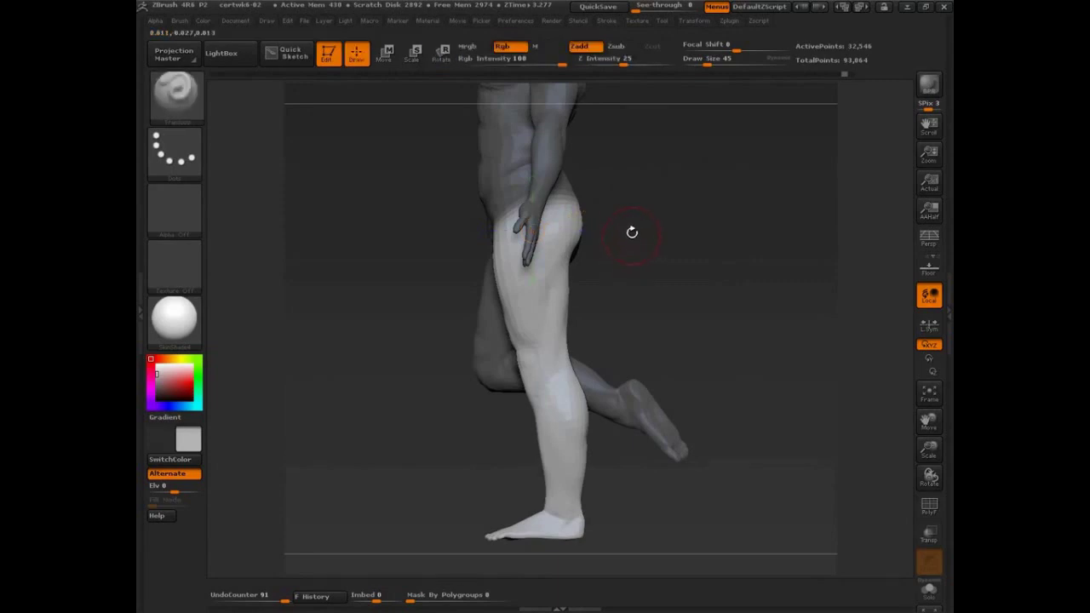
key("ctrl")
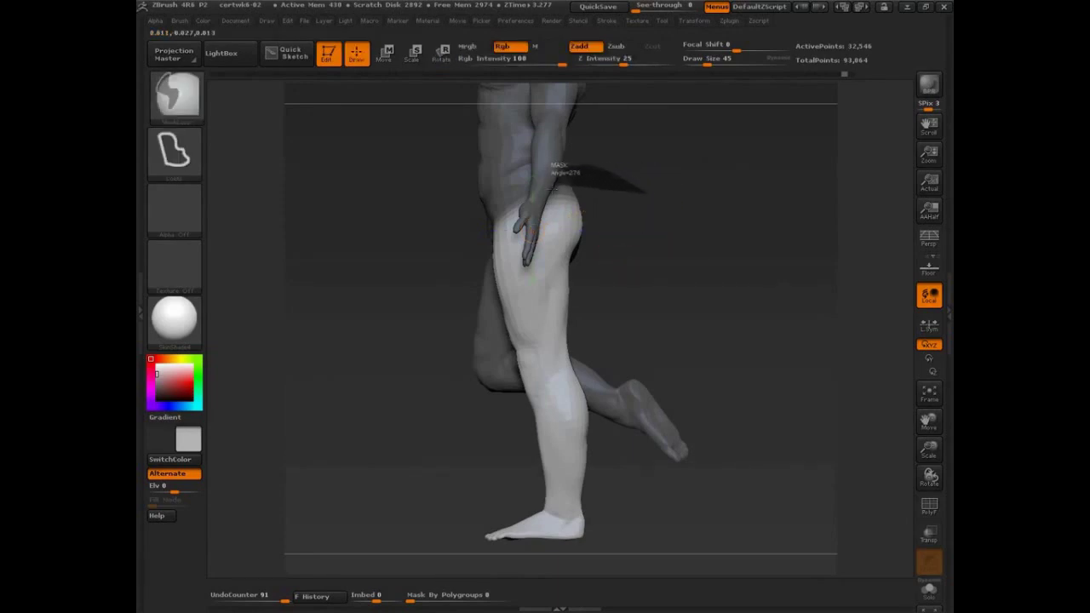
left_click_drag(583, 231, 580, 227, "ctrl")
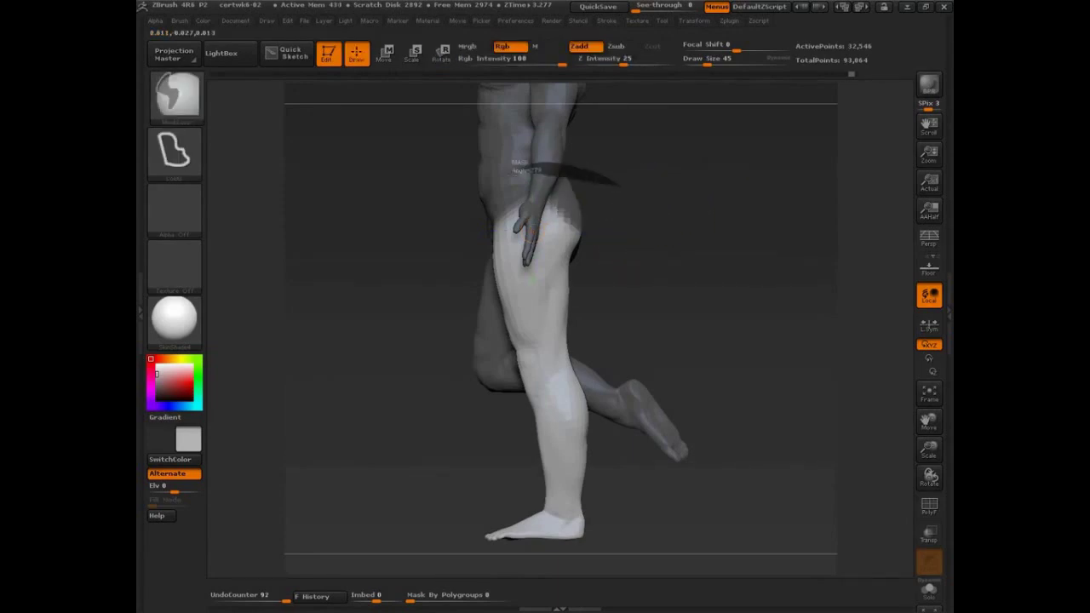
left_click_drag(519, 170, 625, 224, "ctrl")
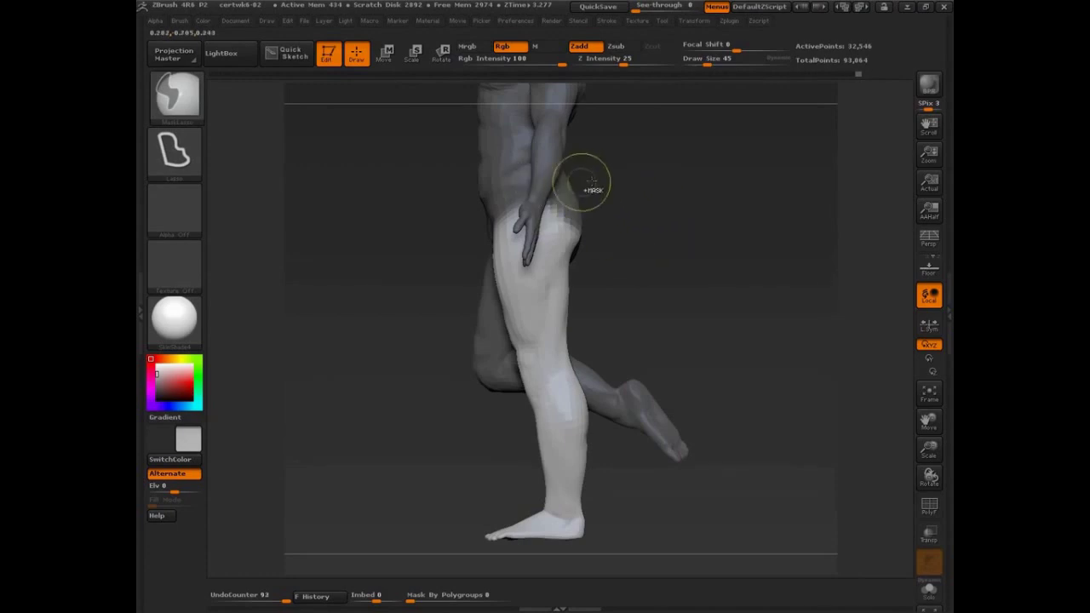
left_click(572, 238, "ctrl")
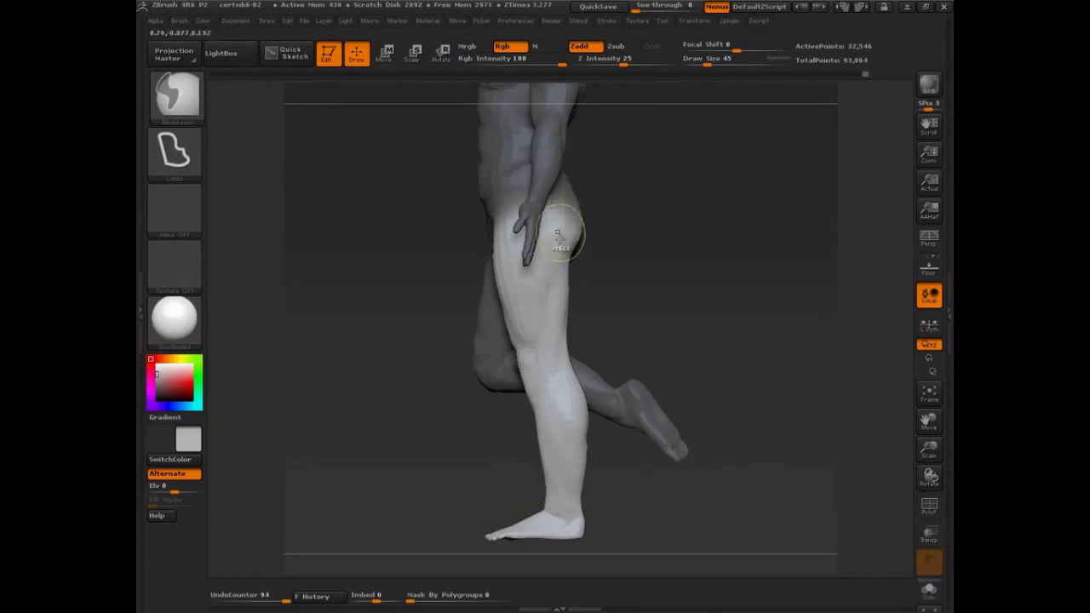
Rotate the straight leg forward about the hip until it is horizontal, and shift it slightly along the transpose line
key("r")
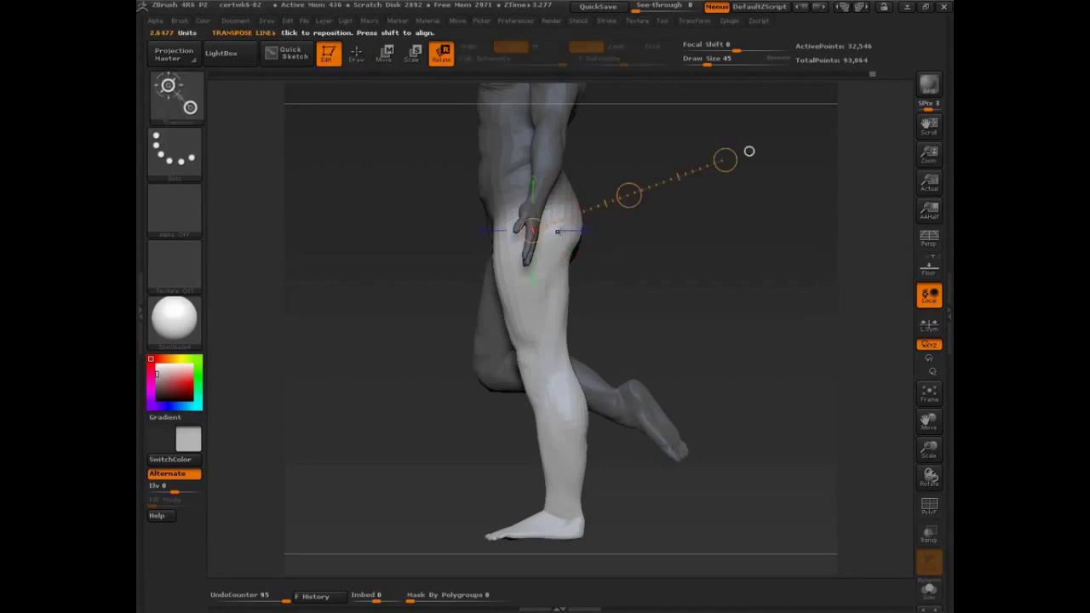
left_click_drag(724, 159, 539, 318)
key("w")
left_click_drag(628, 195, 616, 199)
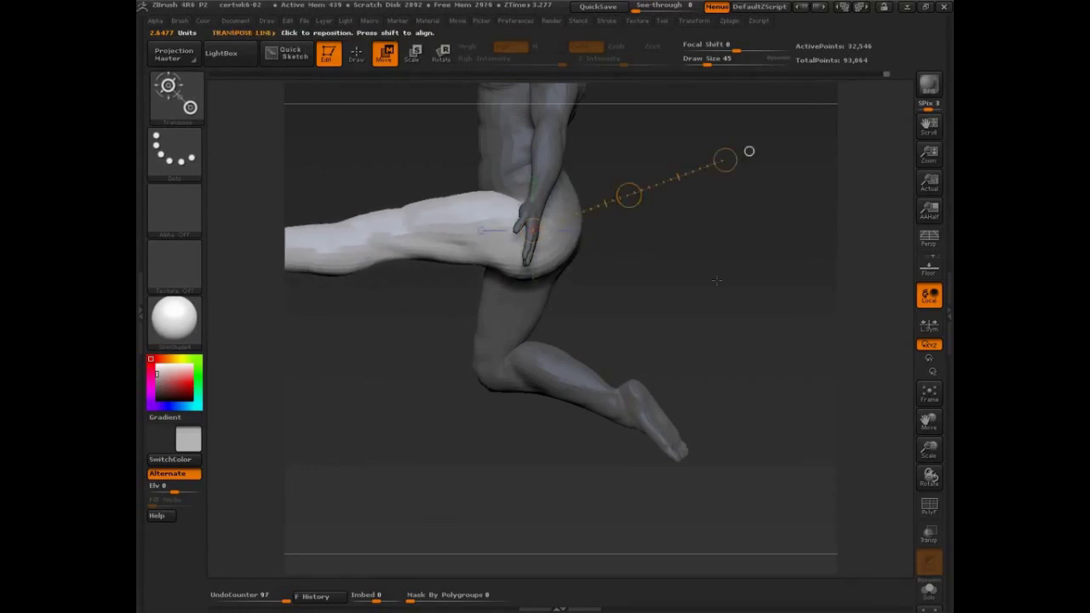
Isolate the raised leg's lower part with an inverted topological mask ending at the knee, and soften the mask's edge there
mouse_move(750, 281)
left_mouse_down()
mouse_move(631, 294)
mouse_move(751, 299)
left_mouse_up()
left_click_drag(746, 409, 470, 375, "alt")
left_click_drag(546, 415, 604, 309, "alt")
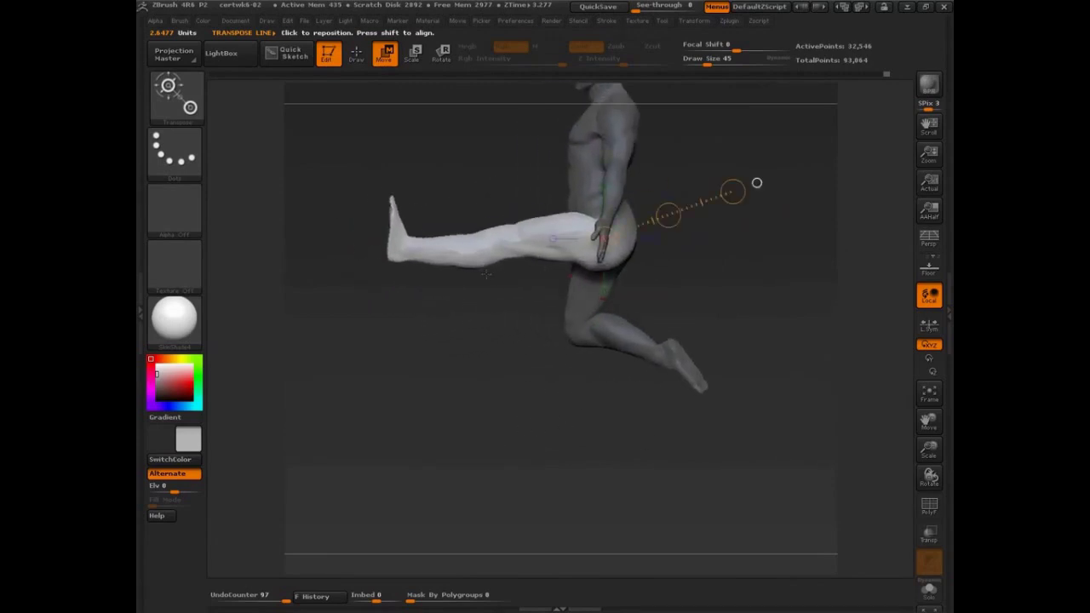
left_click_drag(400, 253, 532, 243, "ctrl")
mouse_move(523, 375)
left_mouse_down()
mouse_move(540, 401)
mouse_move(559, 397)
mouse_move(568, 310)
mouse_move(524, 376)
left_mouse_up()
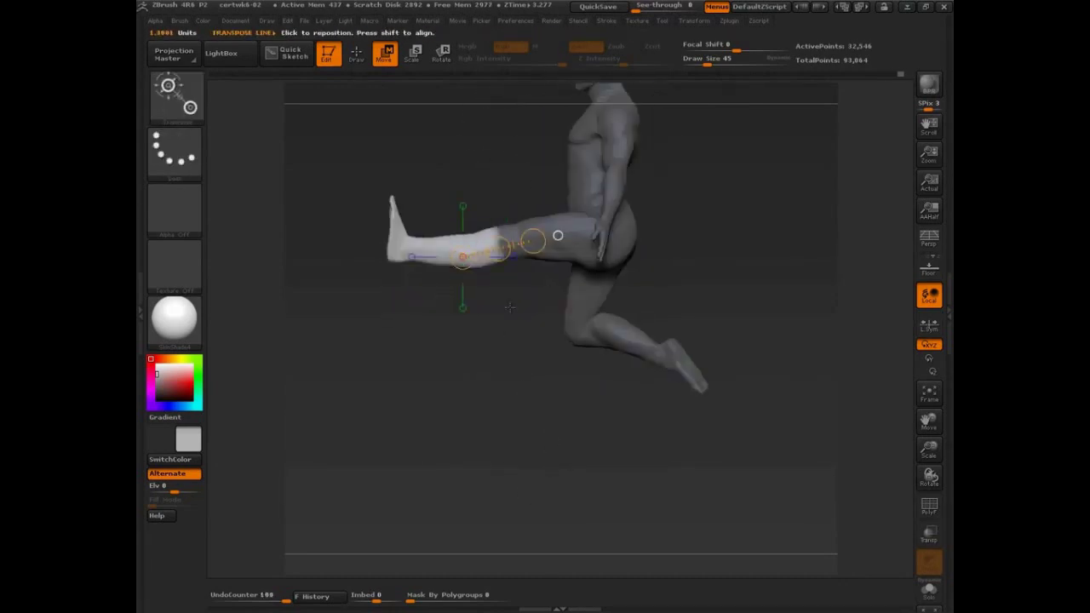
key("q")
key("ctrl")
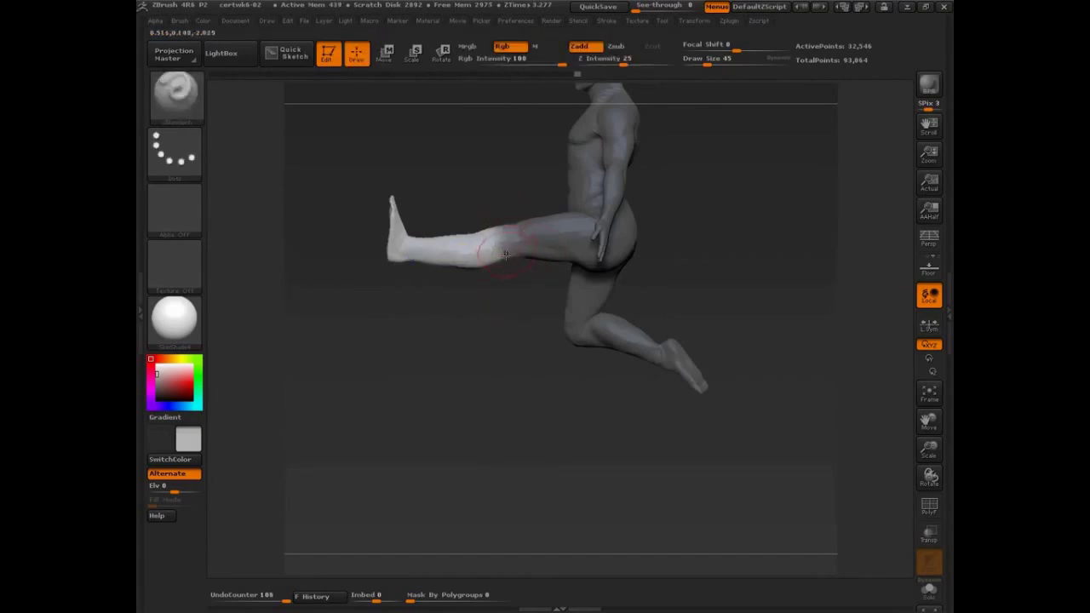
Bend the raised leg's lower part down about the knee with transpose lines, checking its alignment from the front and side views
key("r")
mouse_move(494, 235)
left_mouse_down()
mouse_move(558, 151)
mouse_move(752, 130)
mouse_move(535, 333)
left_mouse_up()
left_click_drag(569, 423, 661, 170)
left_click_drag(596, 400, 658, 407)
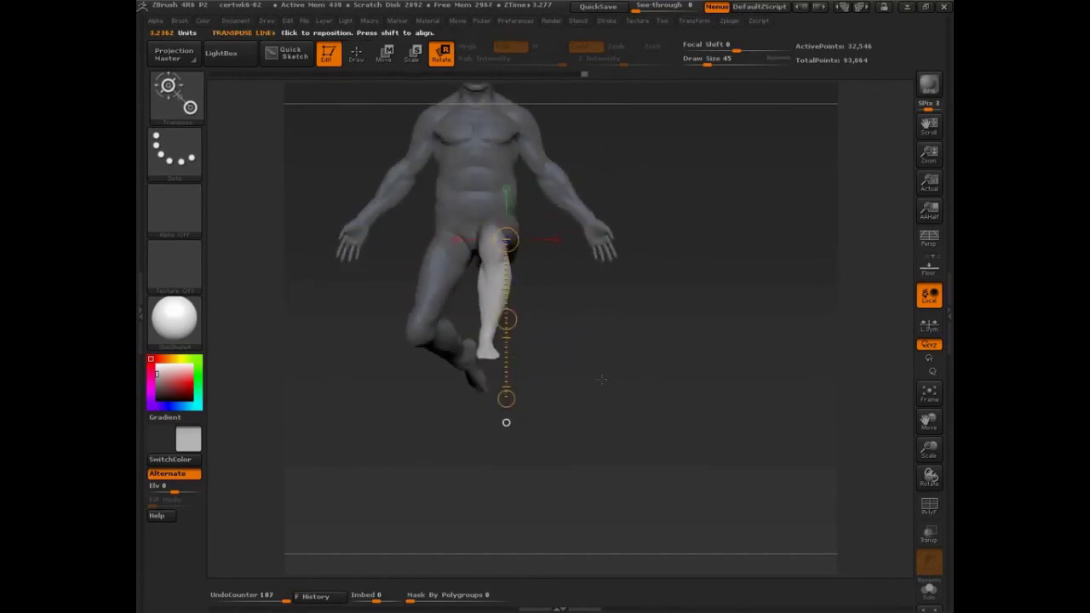
left_click_drag(567, 284, 590, 269)
left_click_drag(663, 352, 580, 356)
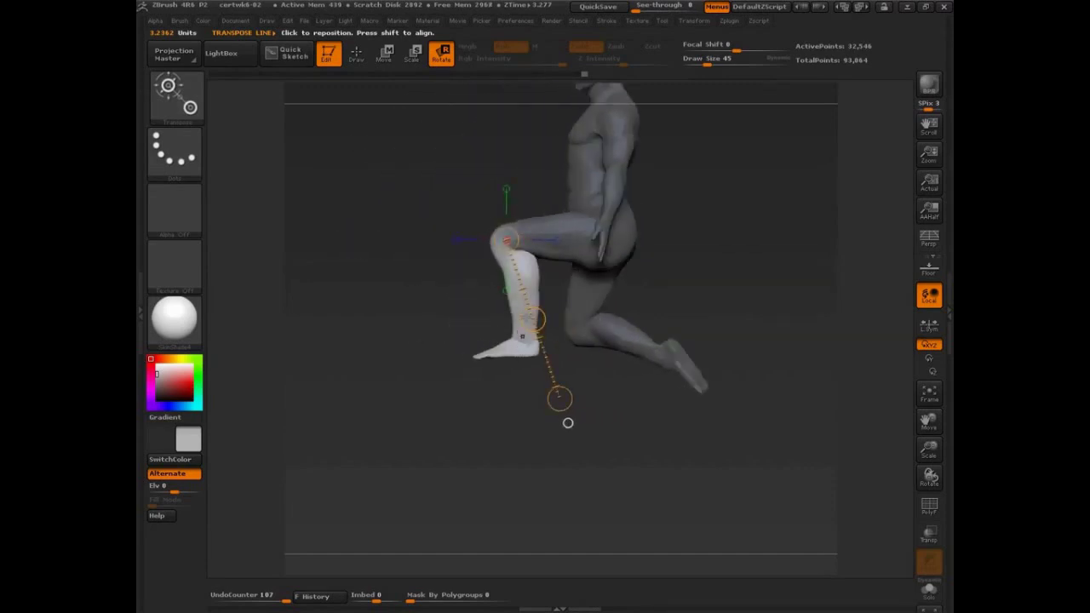
Mask the whole raised leg with a topological mask up to the hip, and refine its edge around the upper thigh with MaskPen
mouse_move(553, 227)
left_mouse_down("ctrl")
mouse_move(631, 231)
mouse_move(637, 252)
mouse_move(651, 247)
mouse_move(639, 246)
left_mouse_up("ctrl")
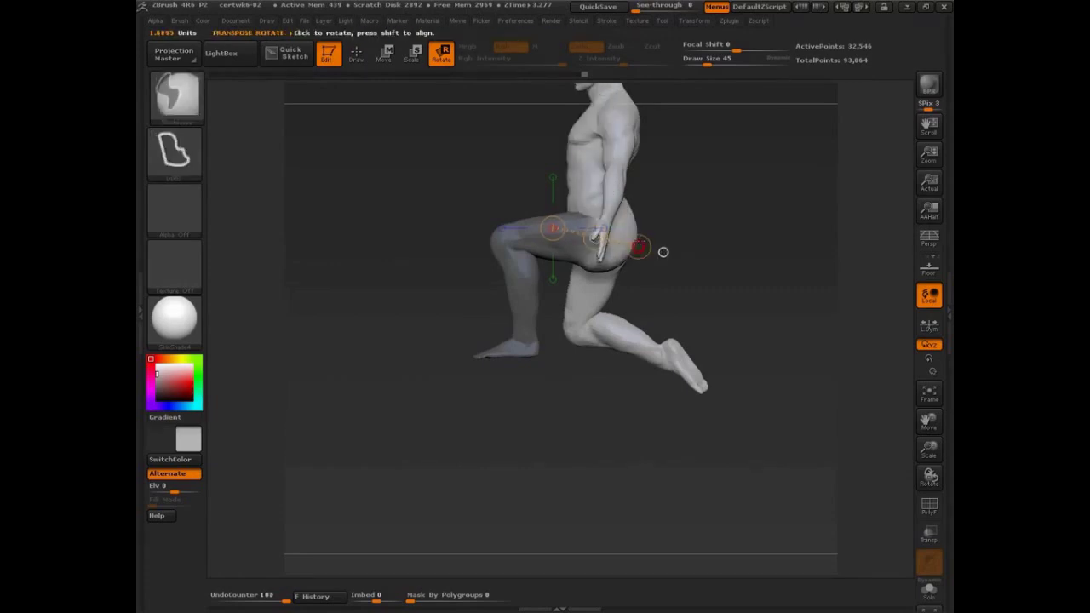
left_click_drag(711, 197, 741, 262)
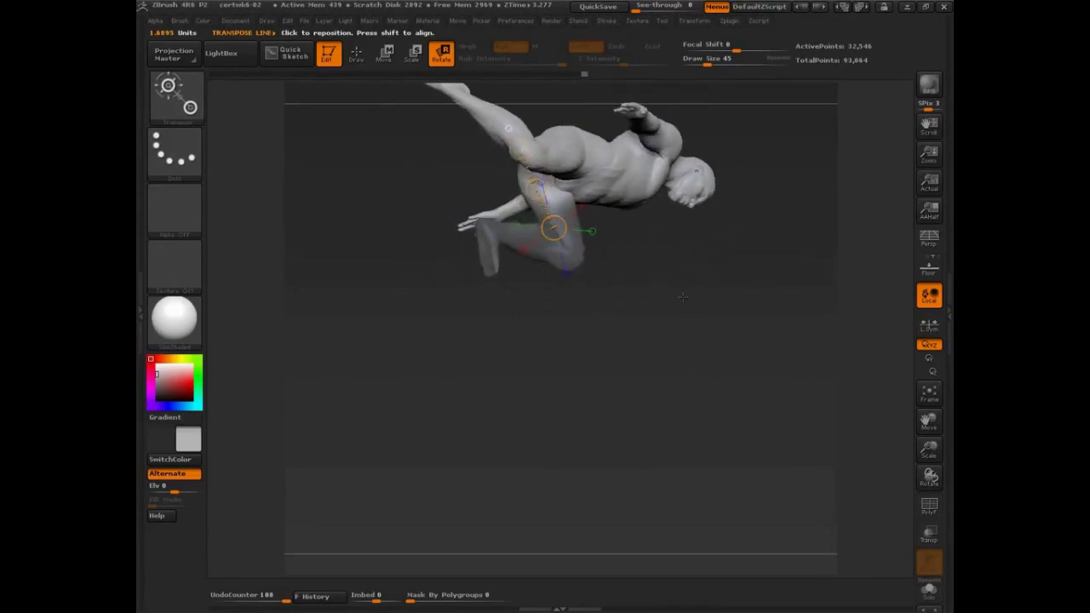
mouse_move(682, 296)
left_mouse_down()
mouse_move(713, 278)
mouse_move(665, 297)
mouse_move(681, 375)
mouse_move(677, 341)
left_mouse_up()
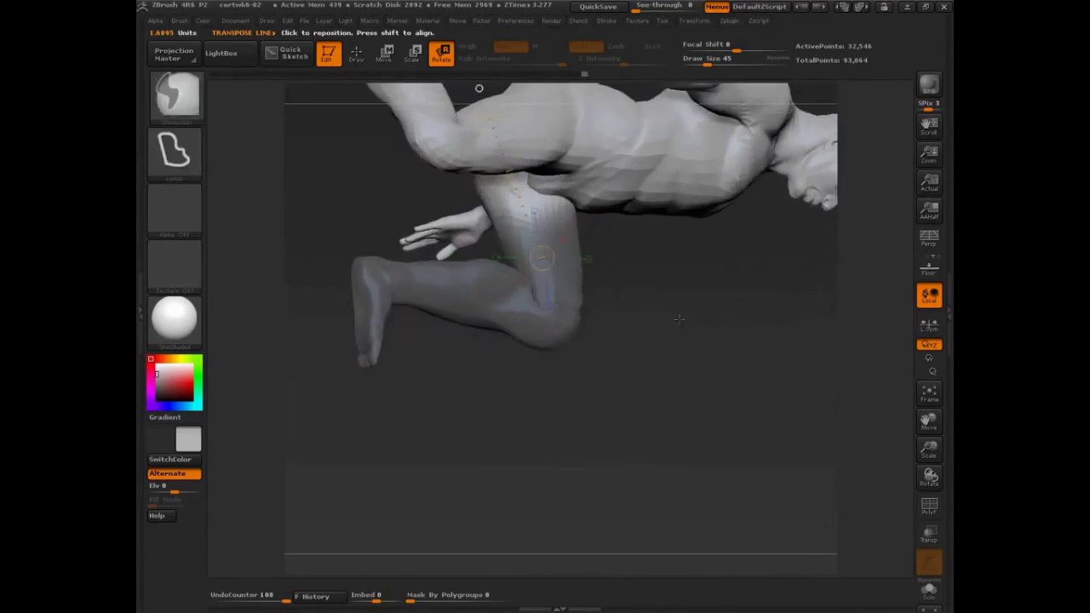
key("q")
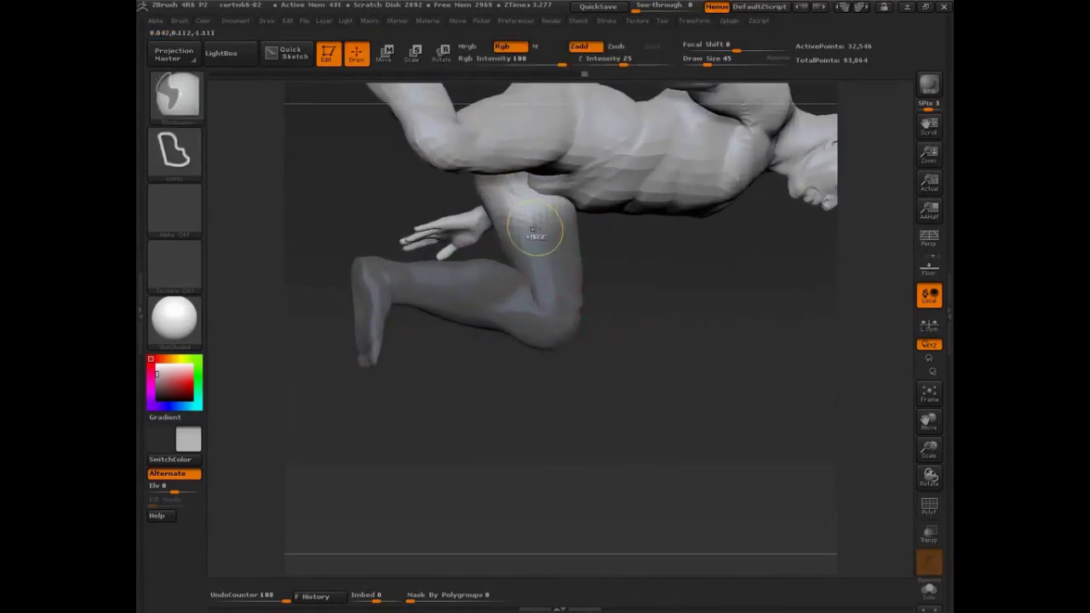
left_click(176, 94, "ctrl")
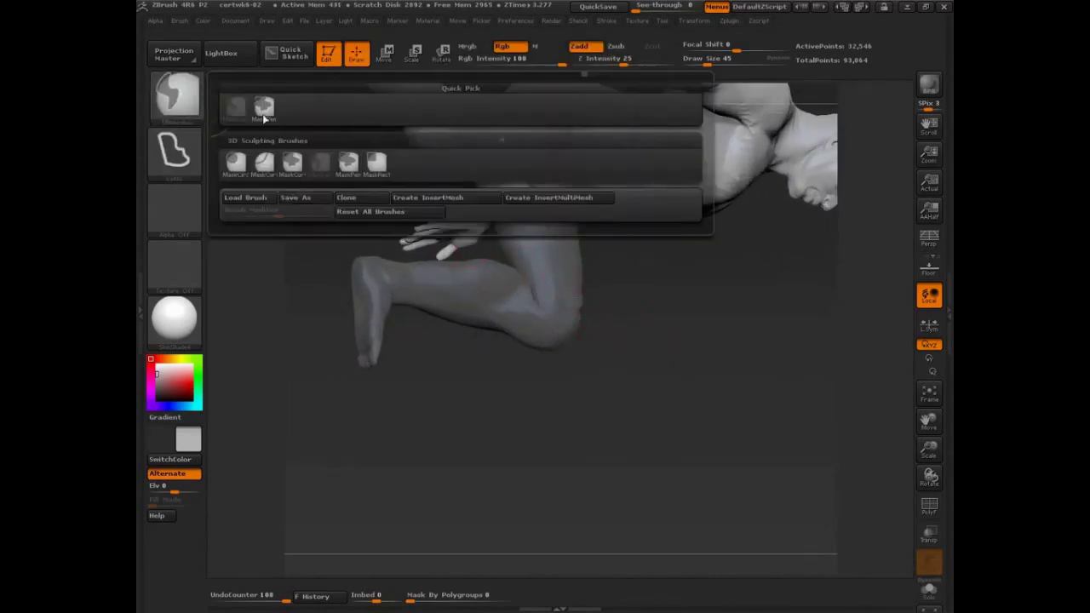
left_click(264, 109)
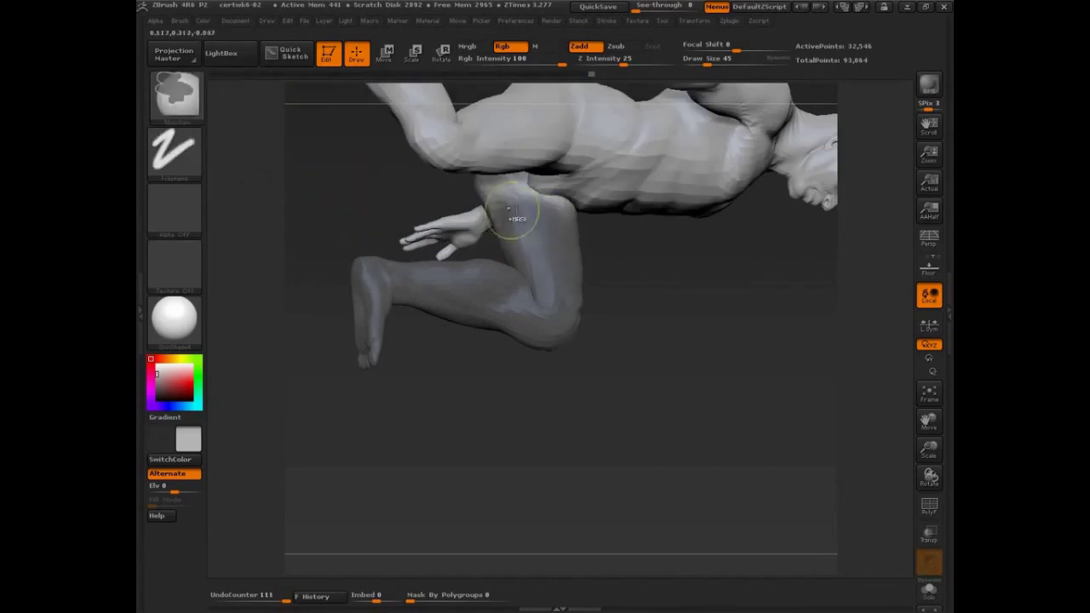
left_click_drag(630, 266, 552, 199)
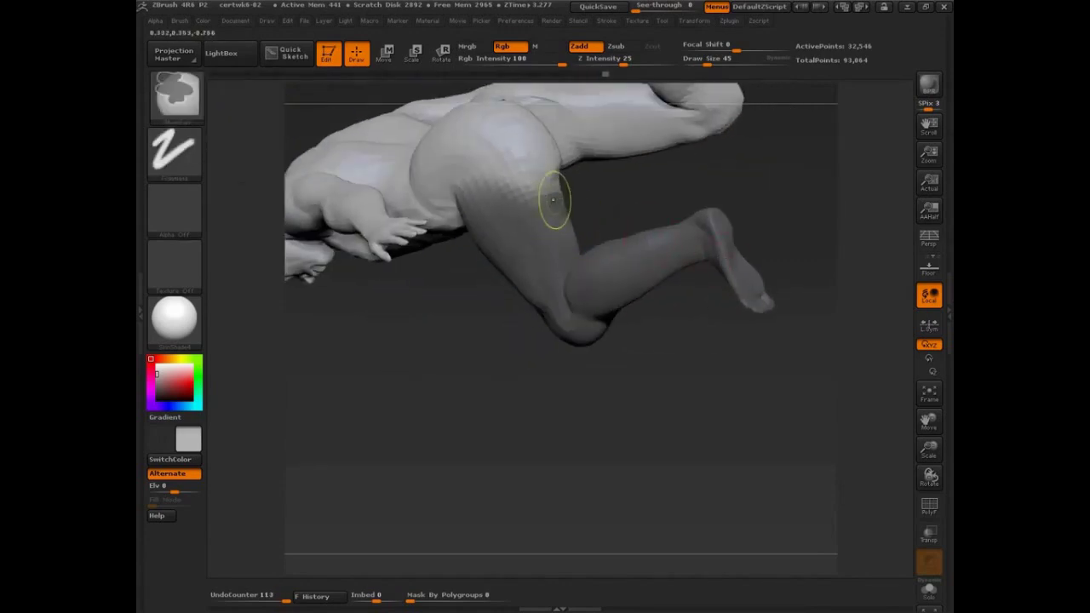
mouse_move(832, 280)
left_mouse_down()
mouse_move(762, 229)
mouse_move(660, 290)
mouse_move(766, 389)
mouse_move(775, 316)
mouse_move(708, 333)
left_mouse_up()
left_click_drag(713, 251, 618, 327)
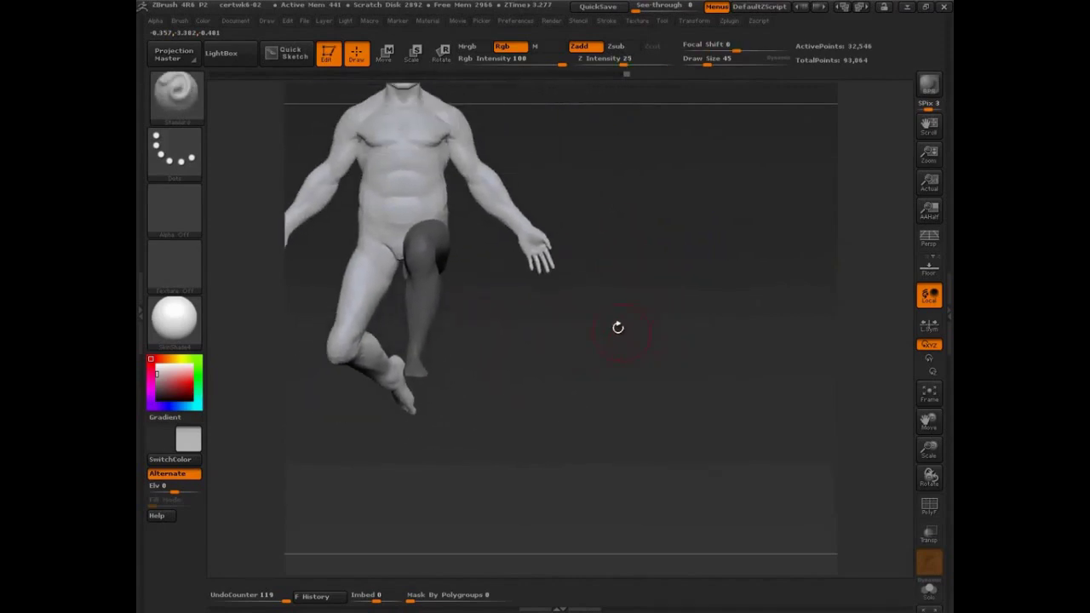
Invert the mask to free the raised leg and draw a horizontal transpose line backward from its hip in the side view
left_click(556, 318, "ctrl")
key("r")
mouse_move(562, 353)
left_mouse_down()
mouse_move(577, 358)
mouse_move(615, 443)
left_mouse_up()
left_click_drag(468, 202, 588, 235)
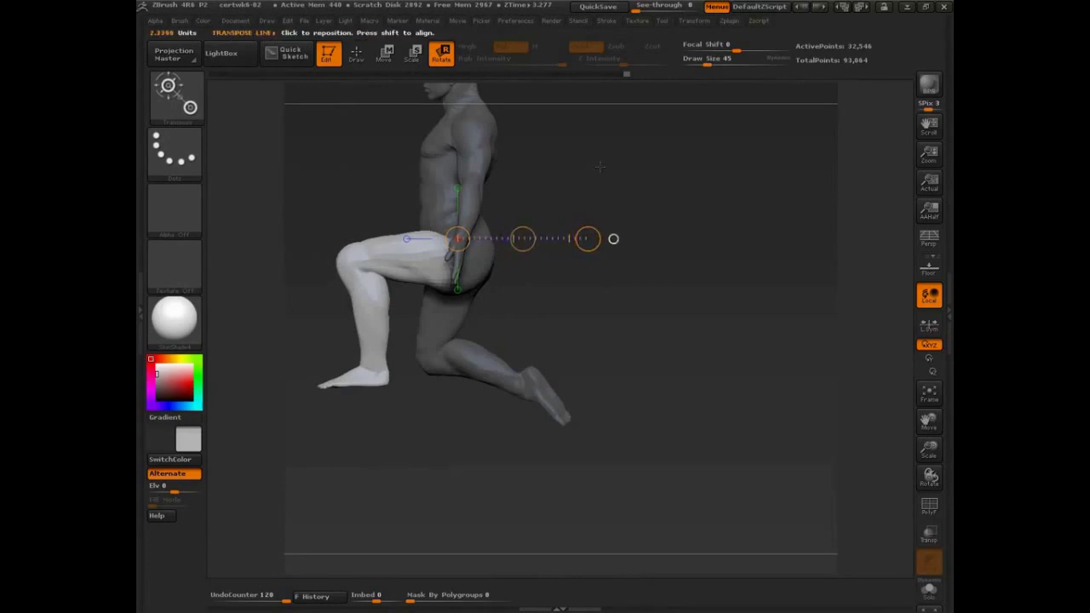
Swing the raised leg outward about the hip from the top view, and shift it slightly back into the hip socket
left_click_drag(601, 167, 603, 305)
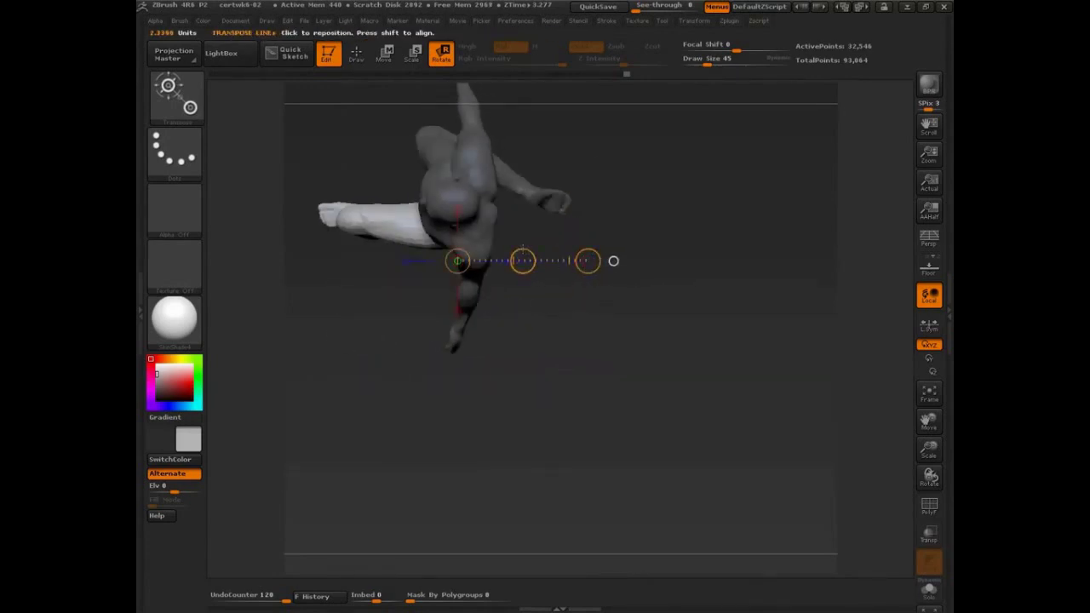
left_click_drag(522, 249, 587, 203)
key("w")
left_click_drag(522, 250, 533, 245)
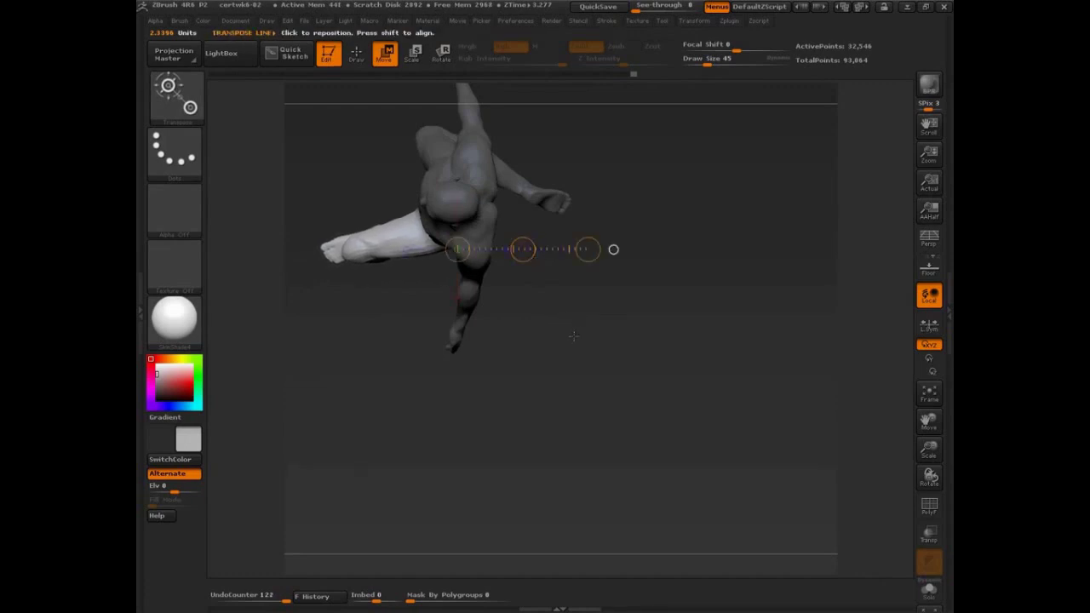
key("r")
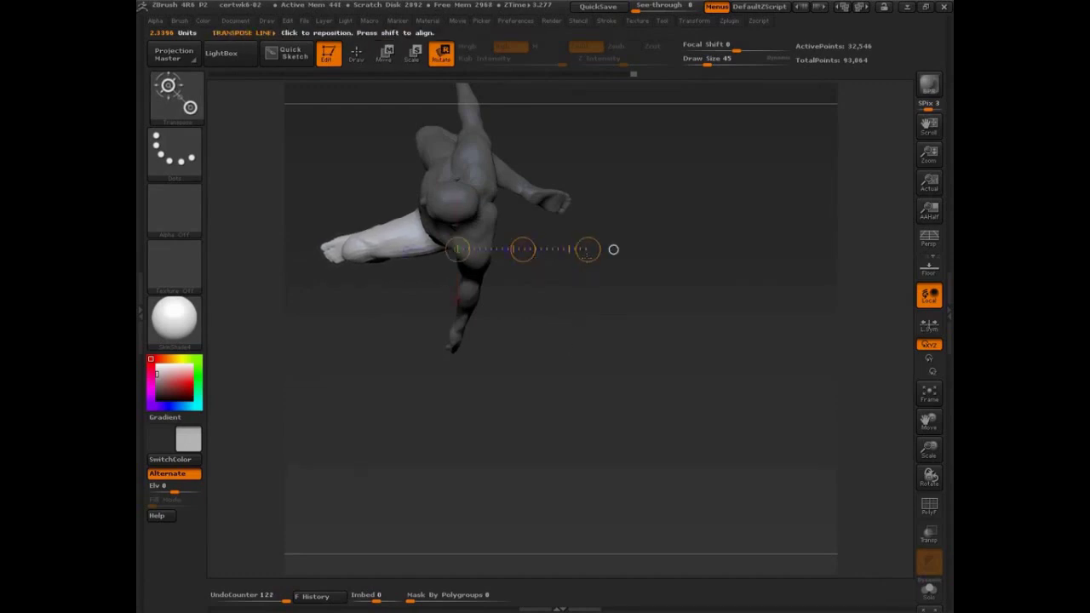
left_click_drag(588, 249, 587, 218)
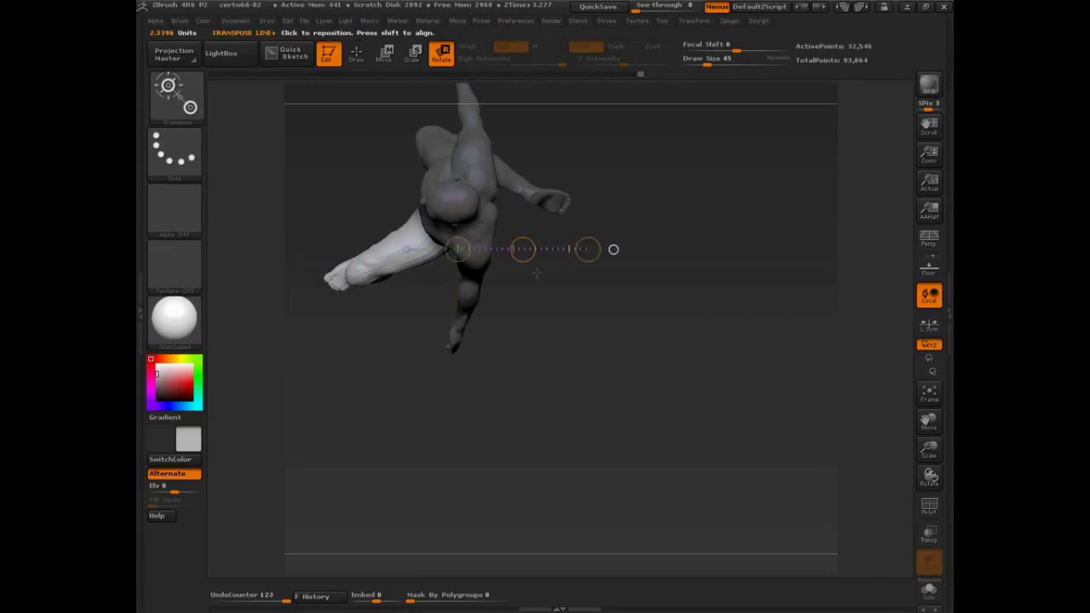
key("w")
left_click_drag(522, 249, 528, 247)
Nudge the raised leg slightly forward in the side view, and clear the mask from the whole figure
left_click_drag(579, 298, 519, 236, "shift")
left_click_drag(545, 307, 586, 288)
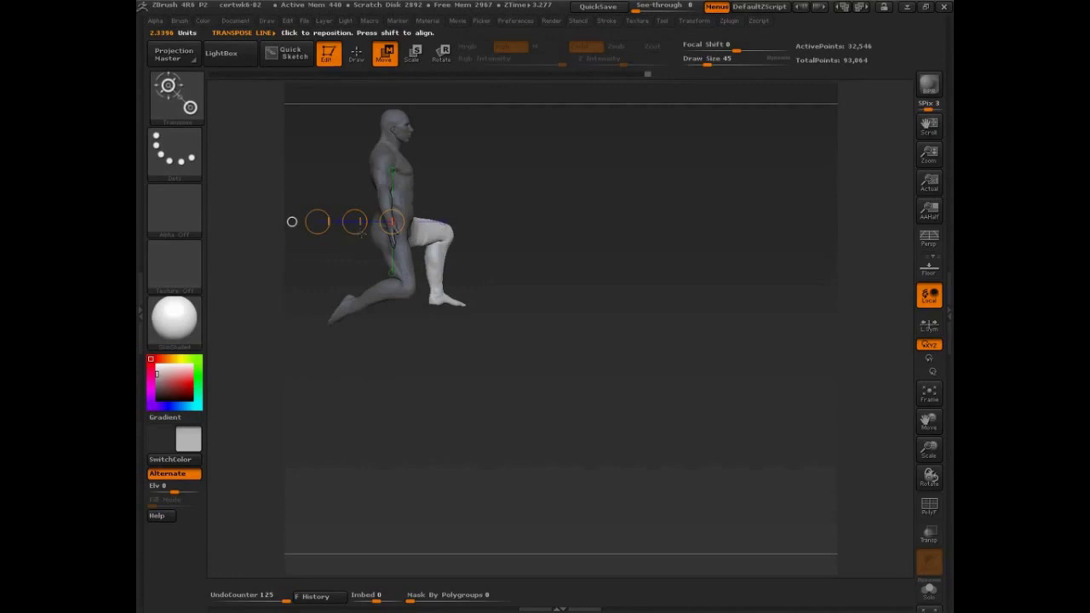
left_click_drag(355, 222, 357, 222)
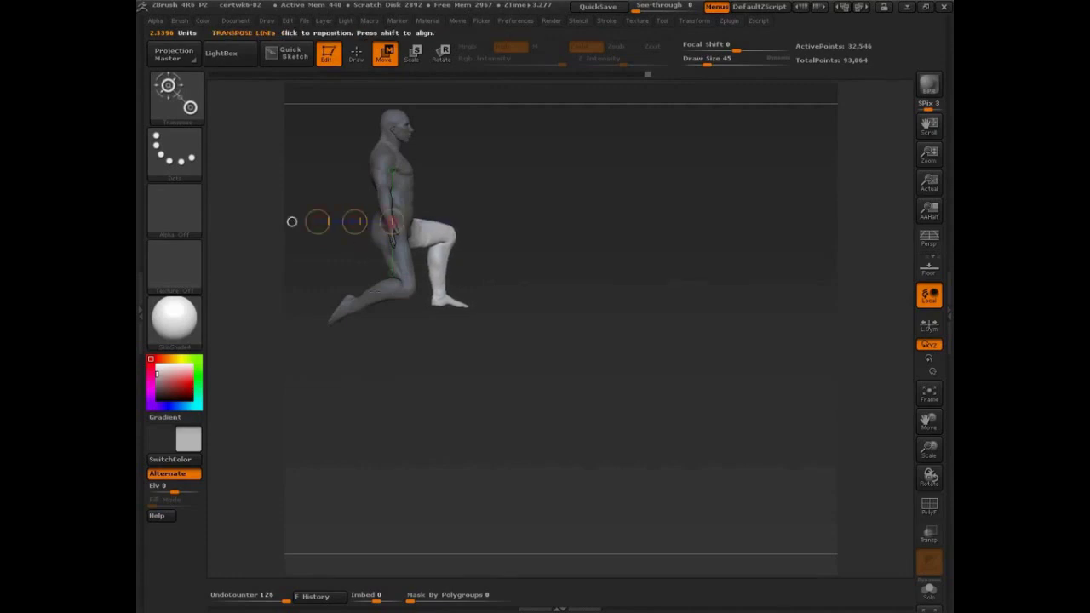
left_click_drag(525, 301, 511, 346)
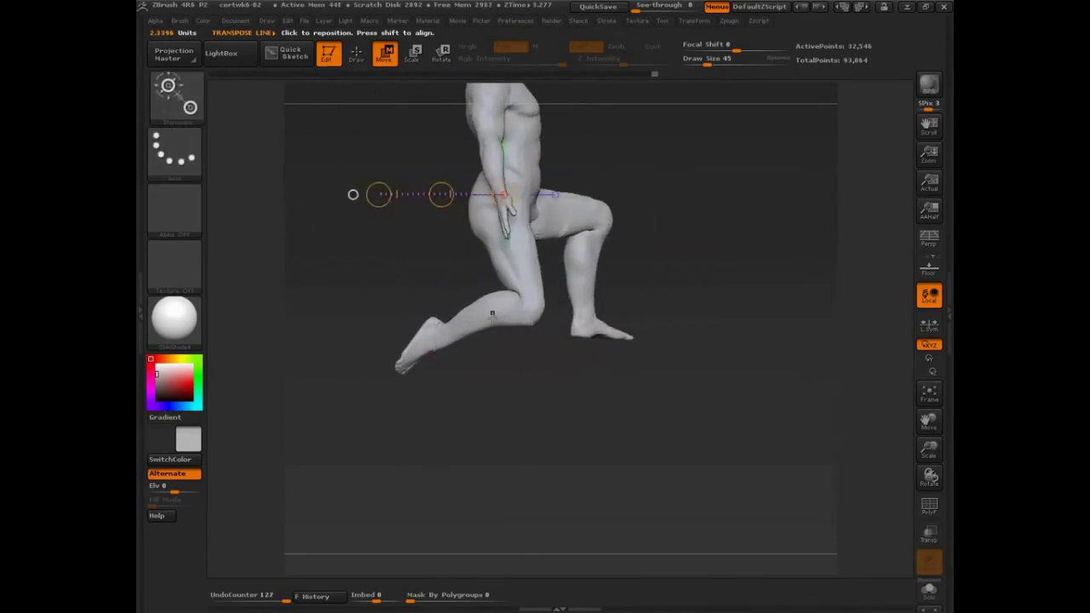
key("q")
key("b")
key("s")
key("t")
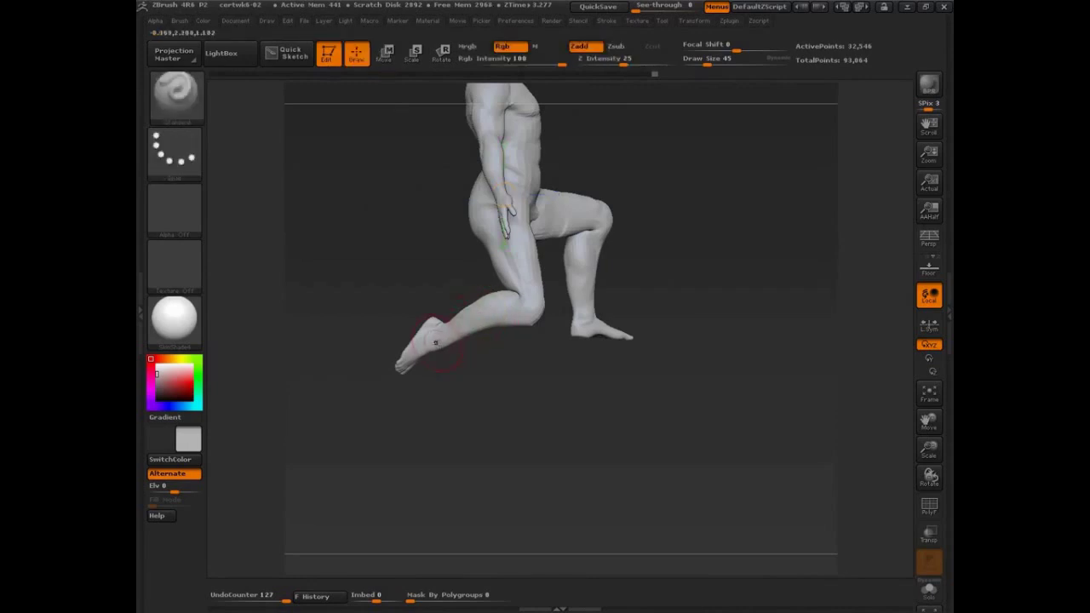
key("w")
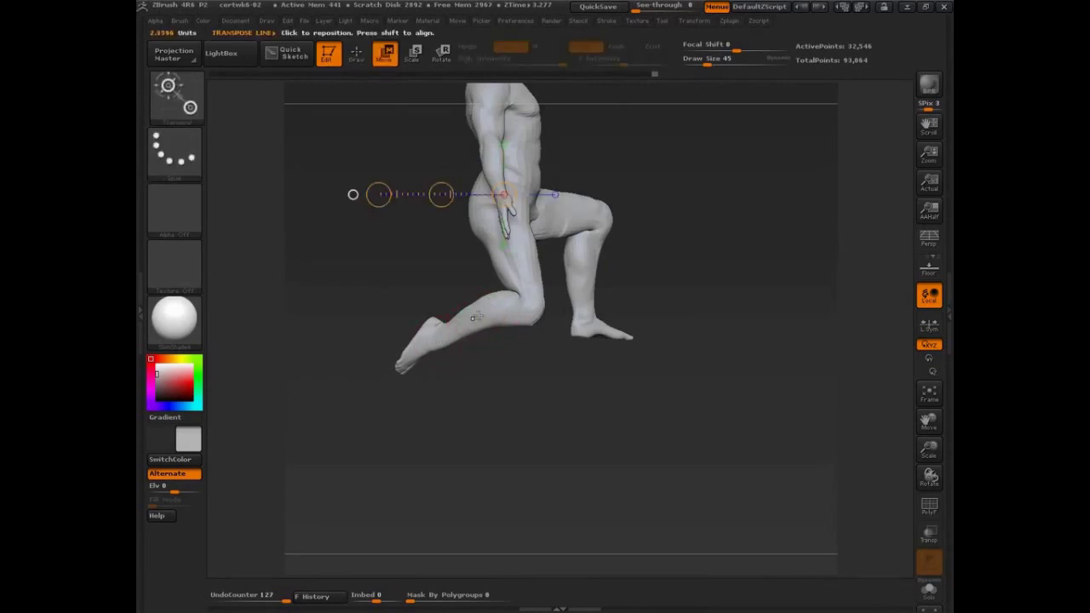
left_click_drag(475, 317, 561, 296, "ctrl")
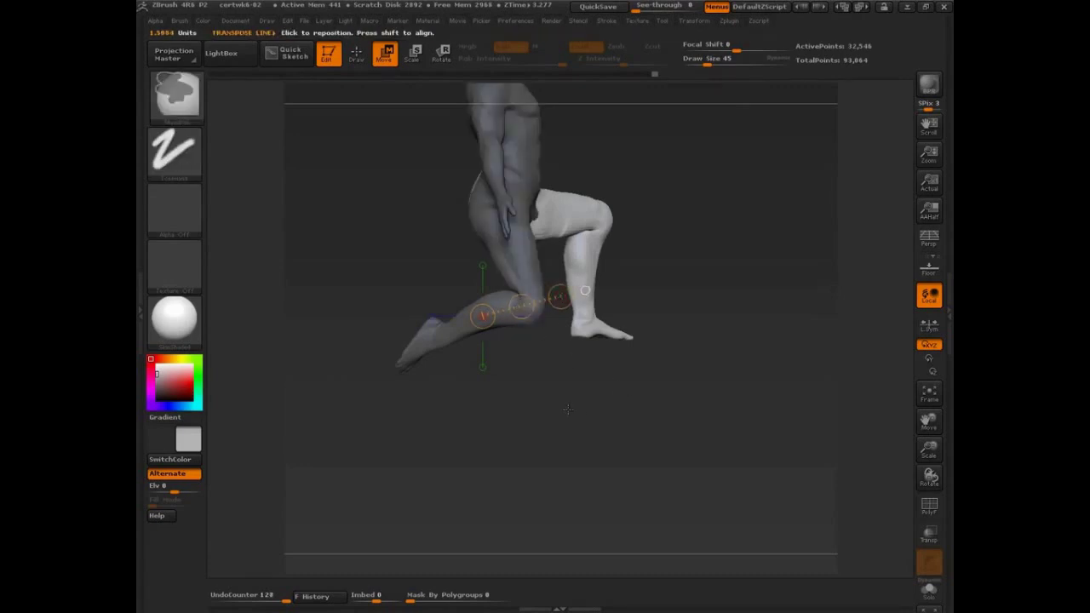
key("ctrl+z")
Mask the kneeling leg's lower part with a topological mask that ends at the knee, working from the side view
left_click_drag(570, 382, 502, 380, "shift")
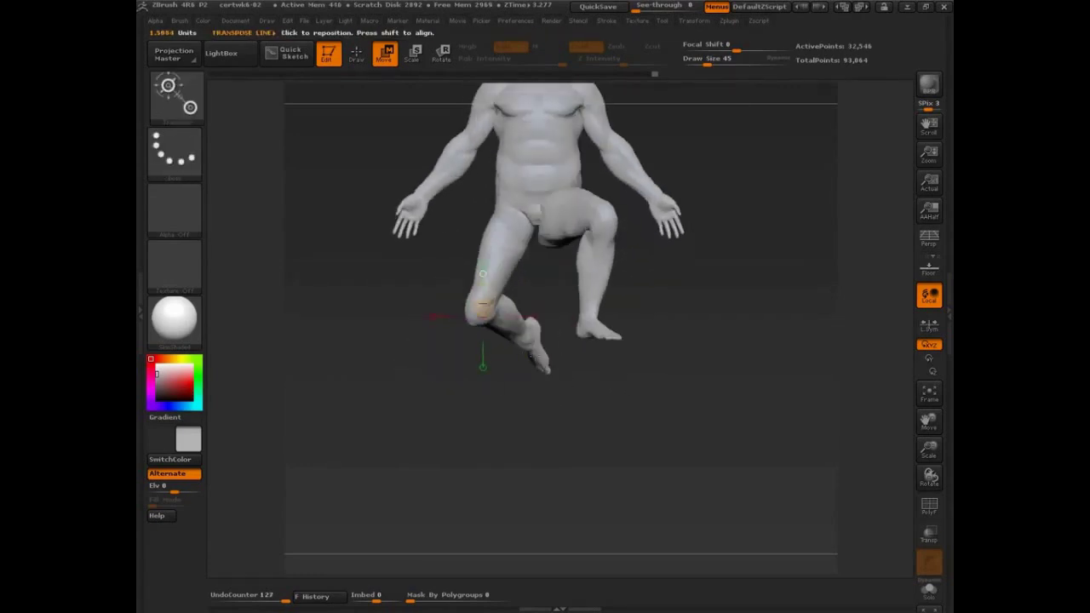
left_click_drag(604, 379, 548, 367, "shift")
key("q")
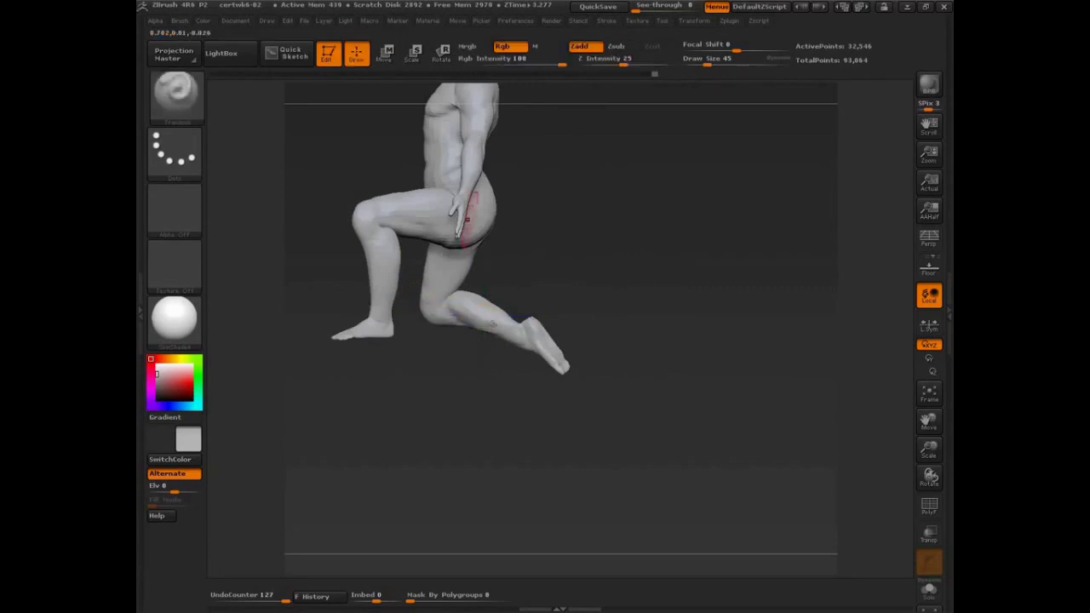
key("w")
left_click_drag(445, 307, 424, 389)
left_click_drag(483, 313, 433, 312, "ctrl")
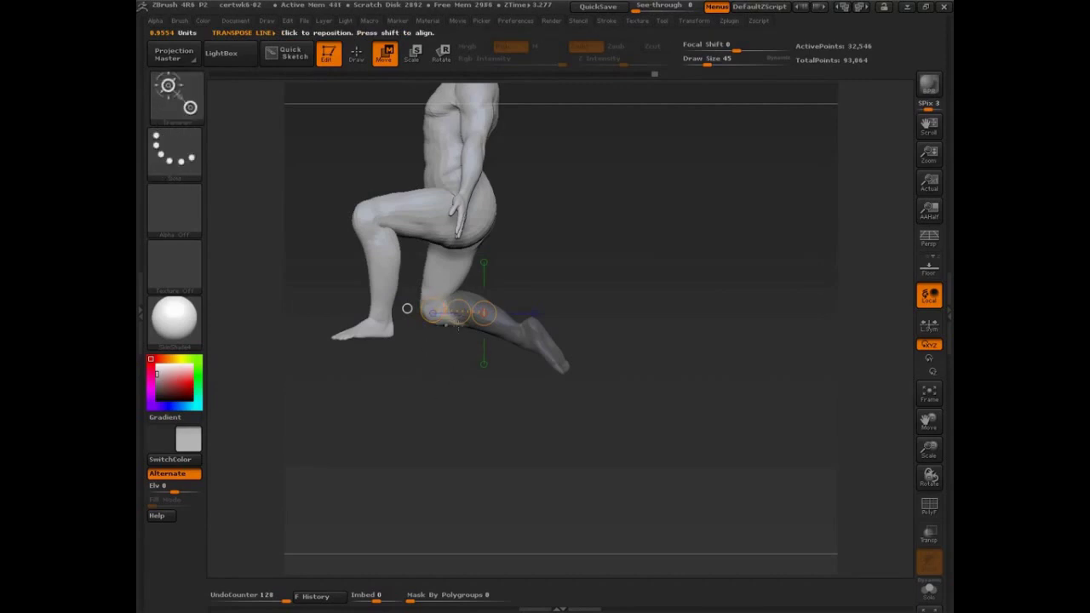
Refine and soften the mask's edge around the kneeling leg's knee with MaskPen, working from the underside, front and side
key("q")
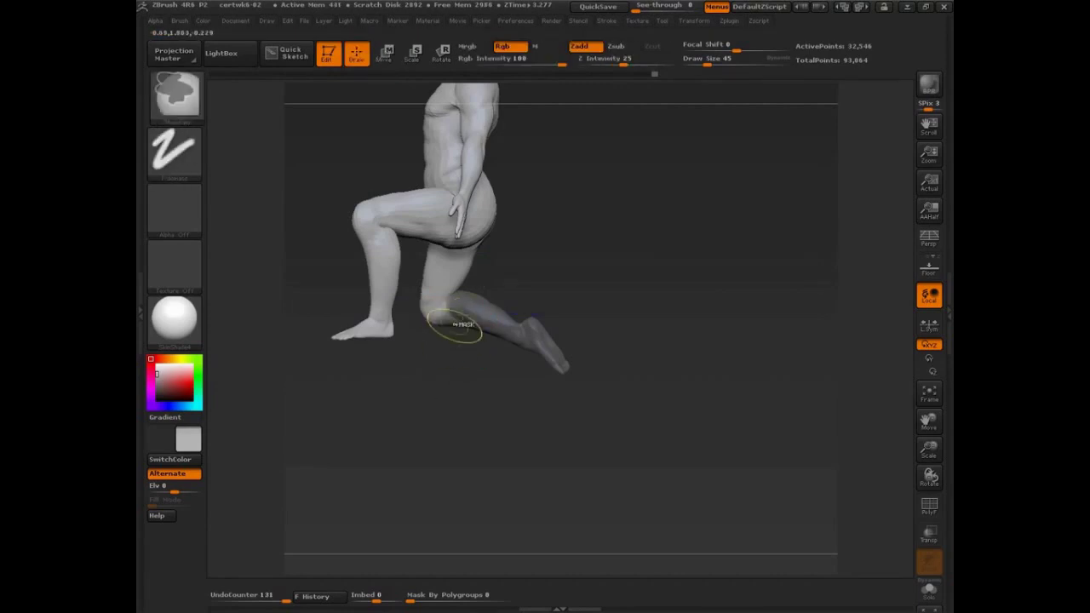
left_click_drag(429, 389, 550, 214)
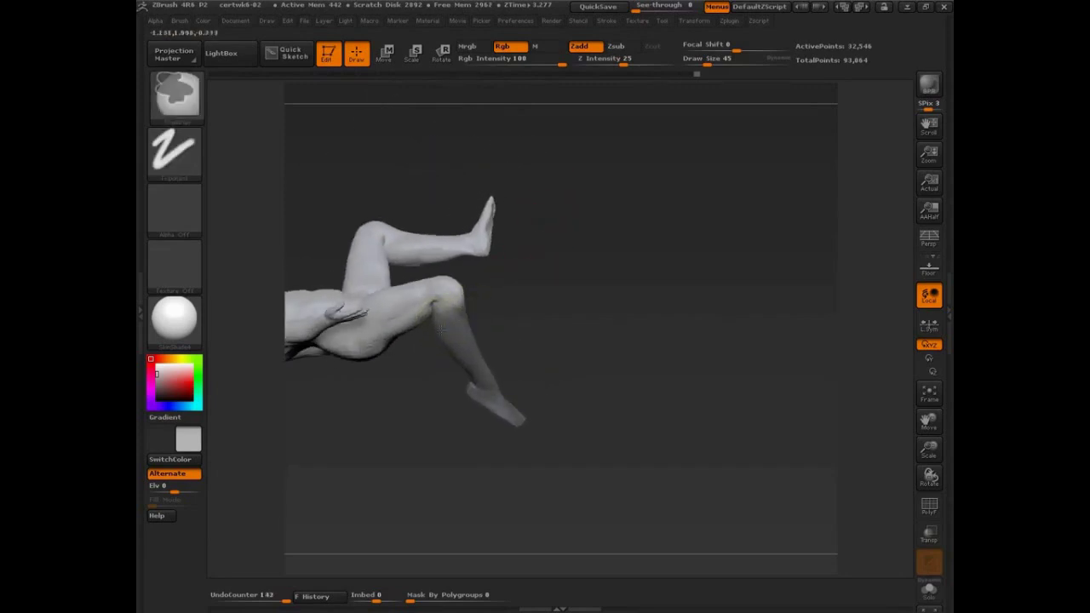
mouse_move(441, 332)
left_mouse_down()
mouse_move(584, 284)
mouse_move(608, 190)
mouse_move(467, 415)
mouse_move(467, 308)
left_mouse_up()
key("ctrl")
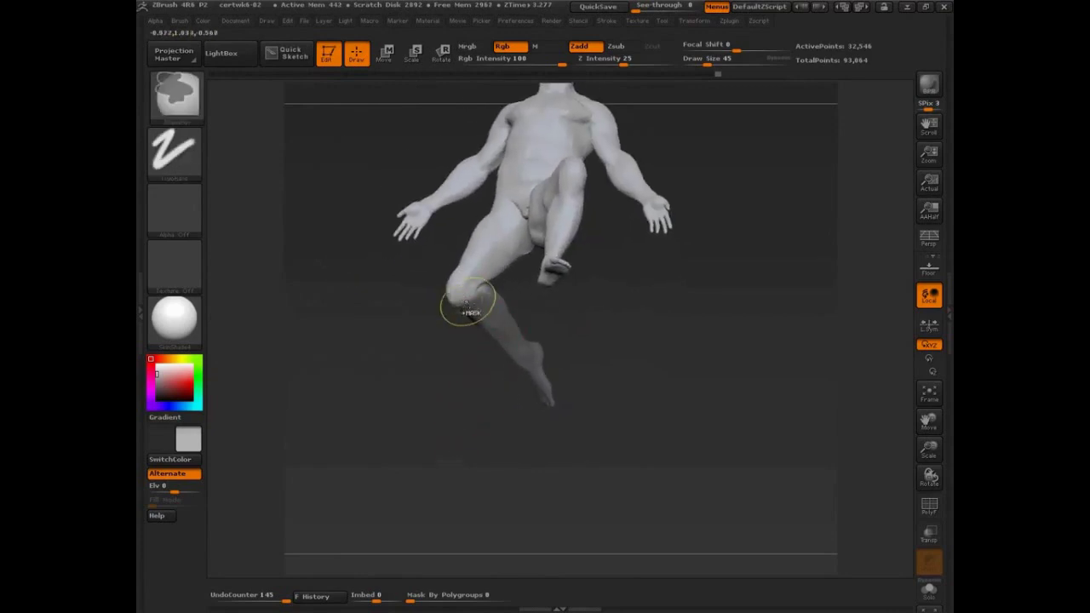
left_click(481, 264, "ctrl")
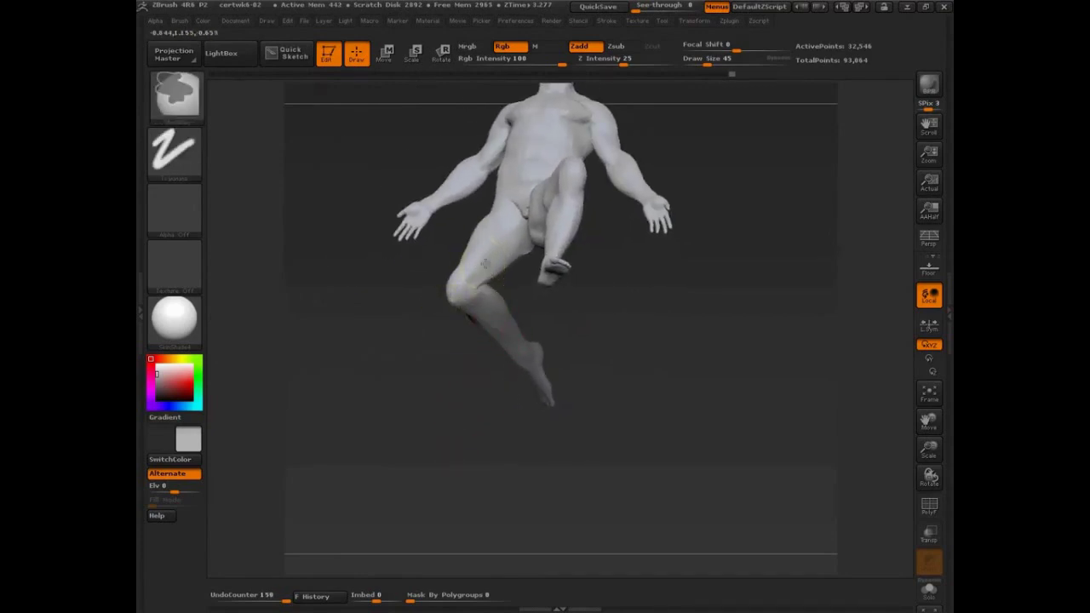
left_click_drag(633, 308, 567, 365)
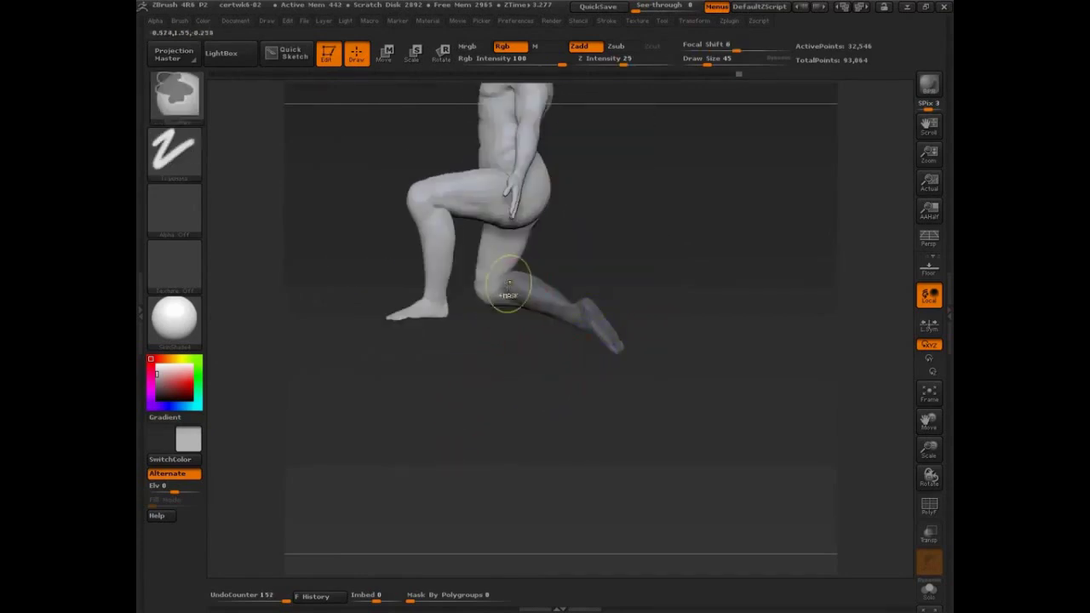
left_click(506, 249, "ctrl")
left_click_drag(700, 341, 558, 336)
Invert the mask and rotate the kneeling leg's lower part up about the knee until it lies nearly level behind the figure
left_click(549, 329, "ctrl")
key("r")
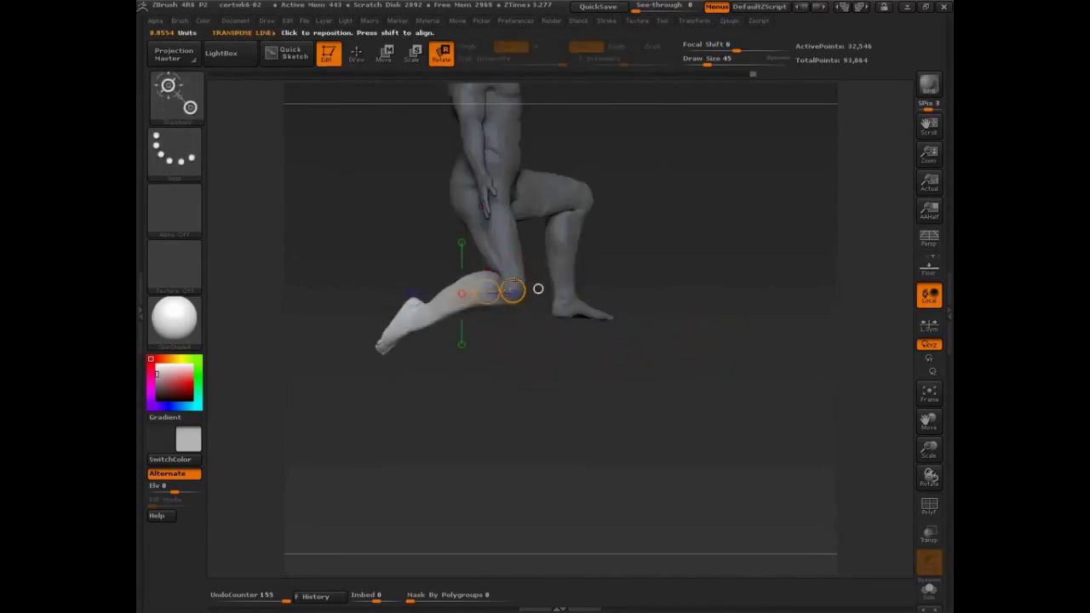
left_click_drag(513, 290, 778, 267)
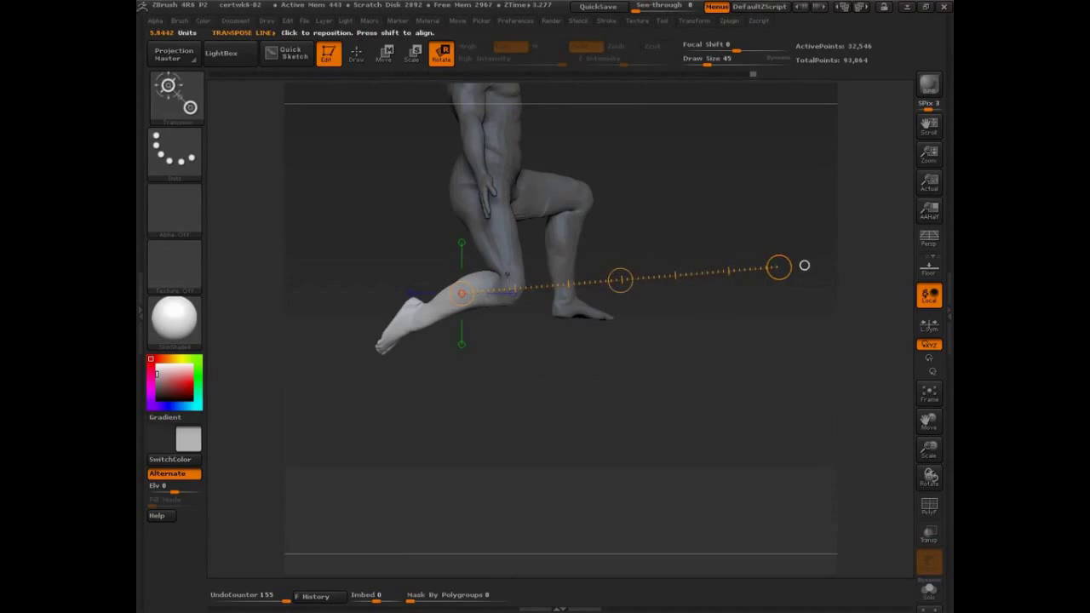
left_click_drag(620, 281, 831, 186)
mouse_move(503, 294)
left_mouse_down()
mouse_move(577, 270)
mouse_move(700, 255)
mouse_move(677, 339)
left_mouse_up()
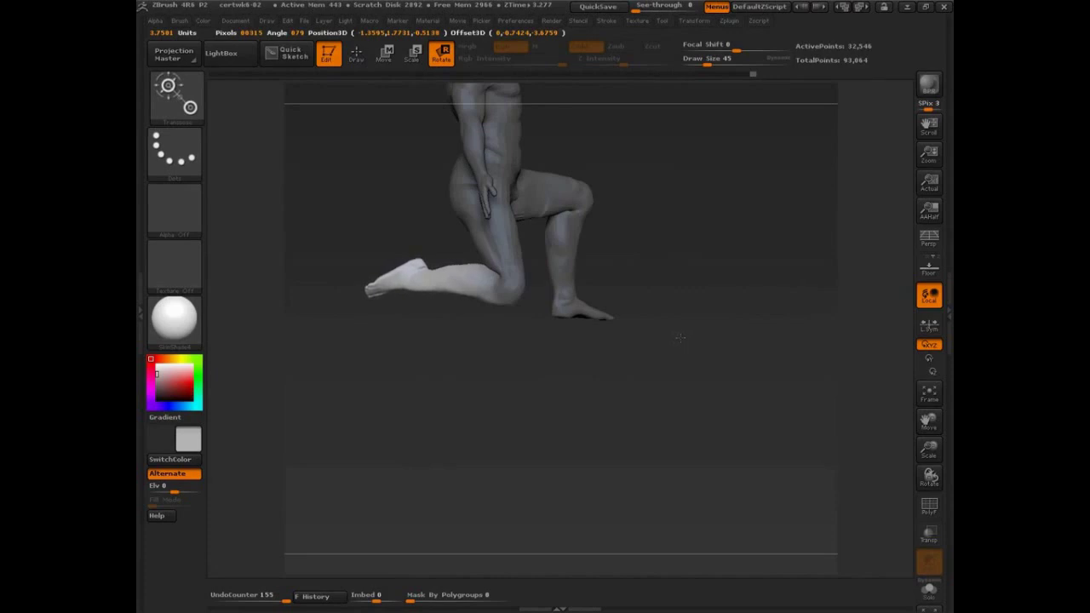
left_click_drag(769, 367, 678, 378)
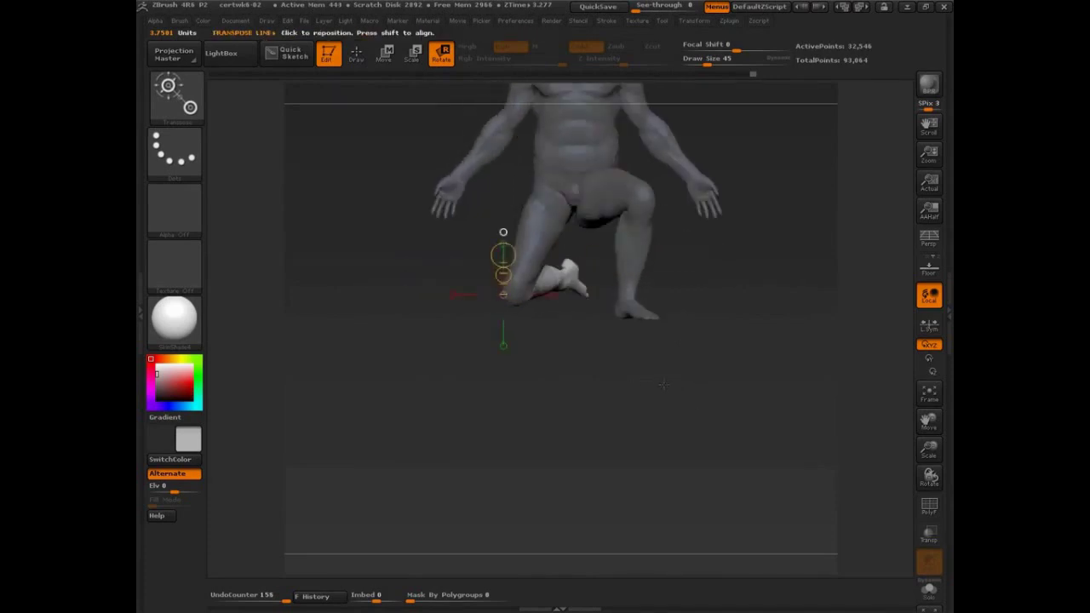
left_click_drag(503, 231, 399, 274)
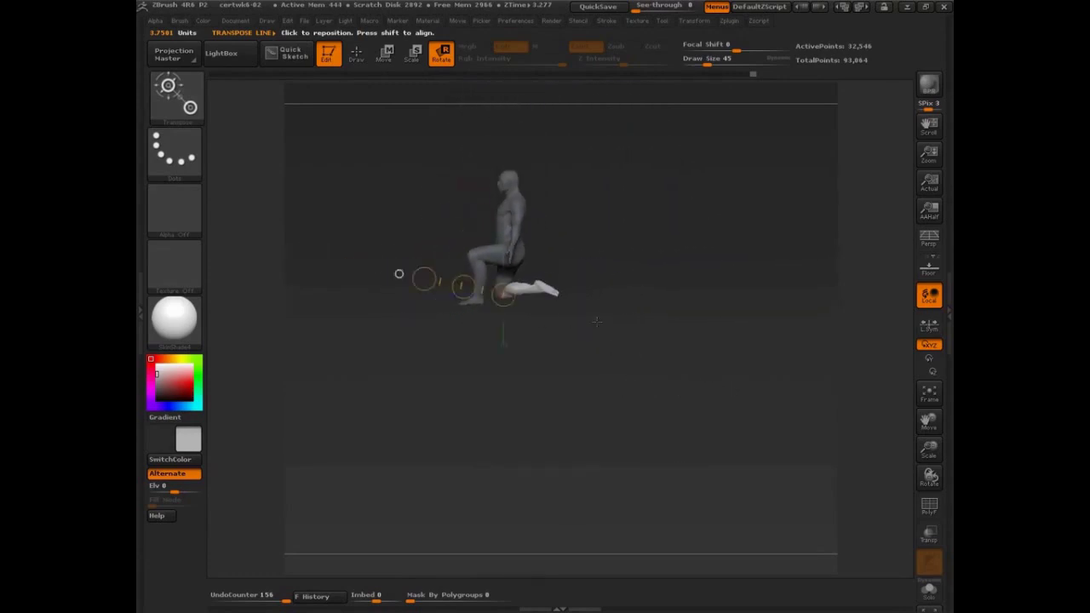
left_click_drag(673, 333, 656, 352, "alt")
left_click_drag(591, 354, 698, 397, "alt")
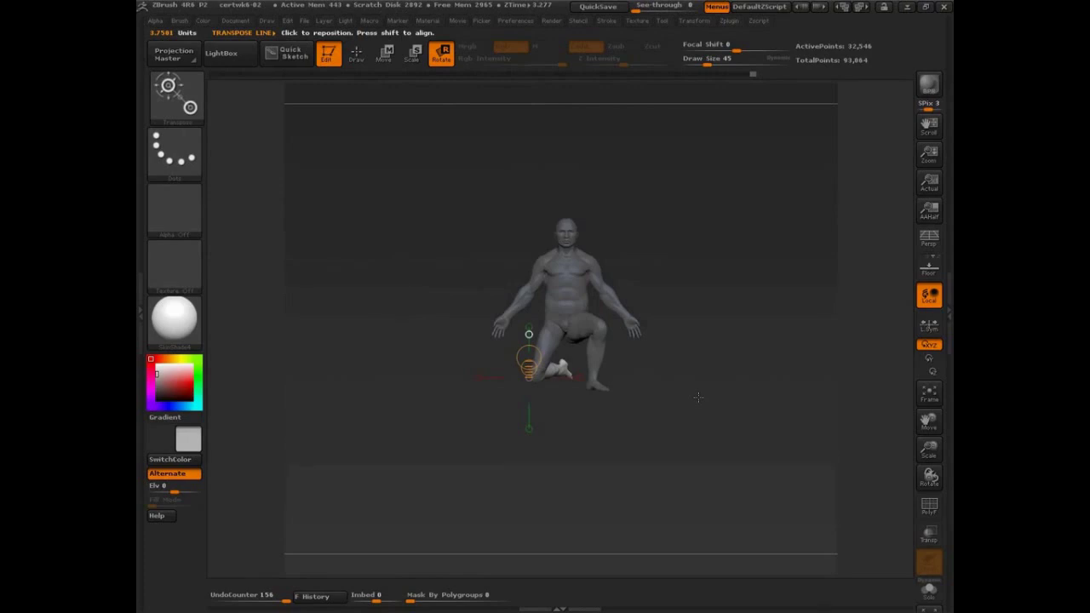